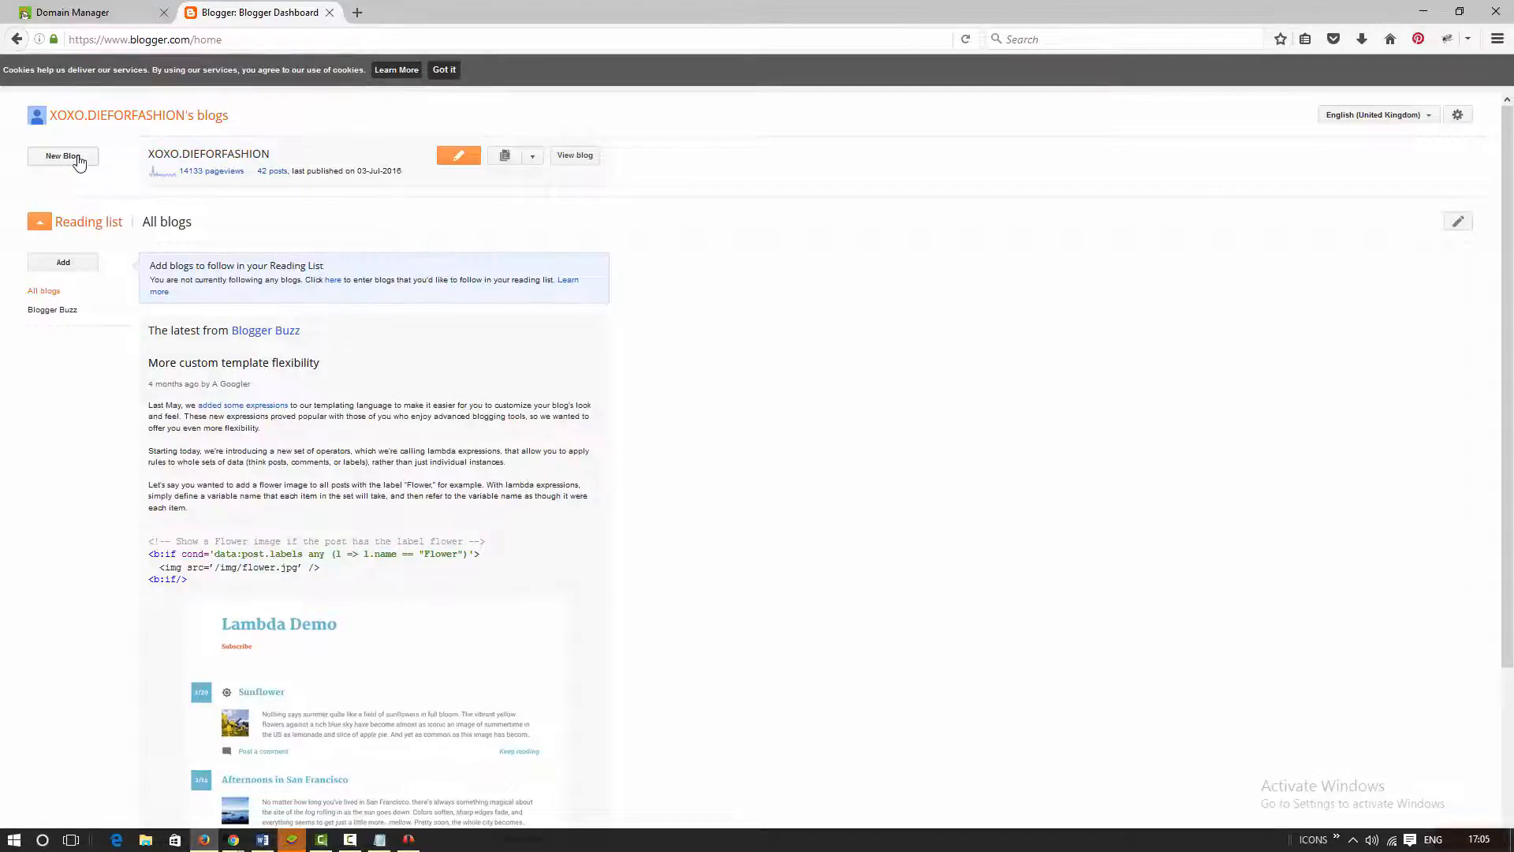
left_click(79, 161)
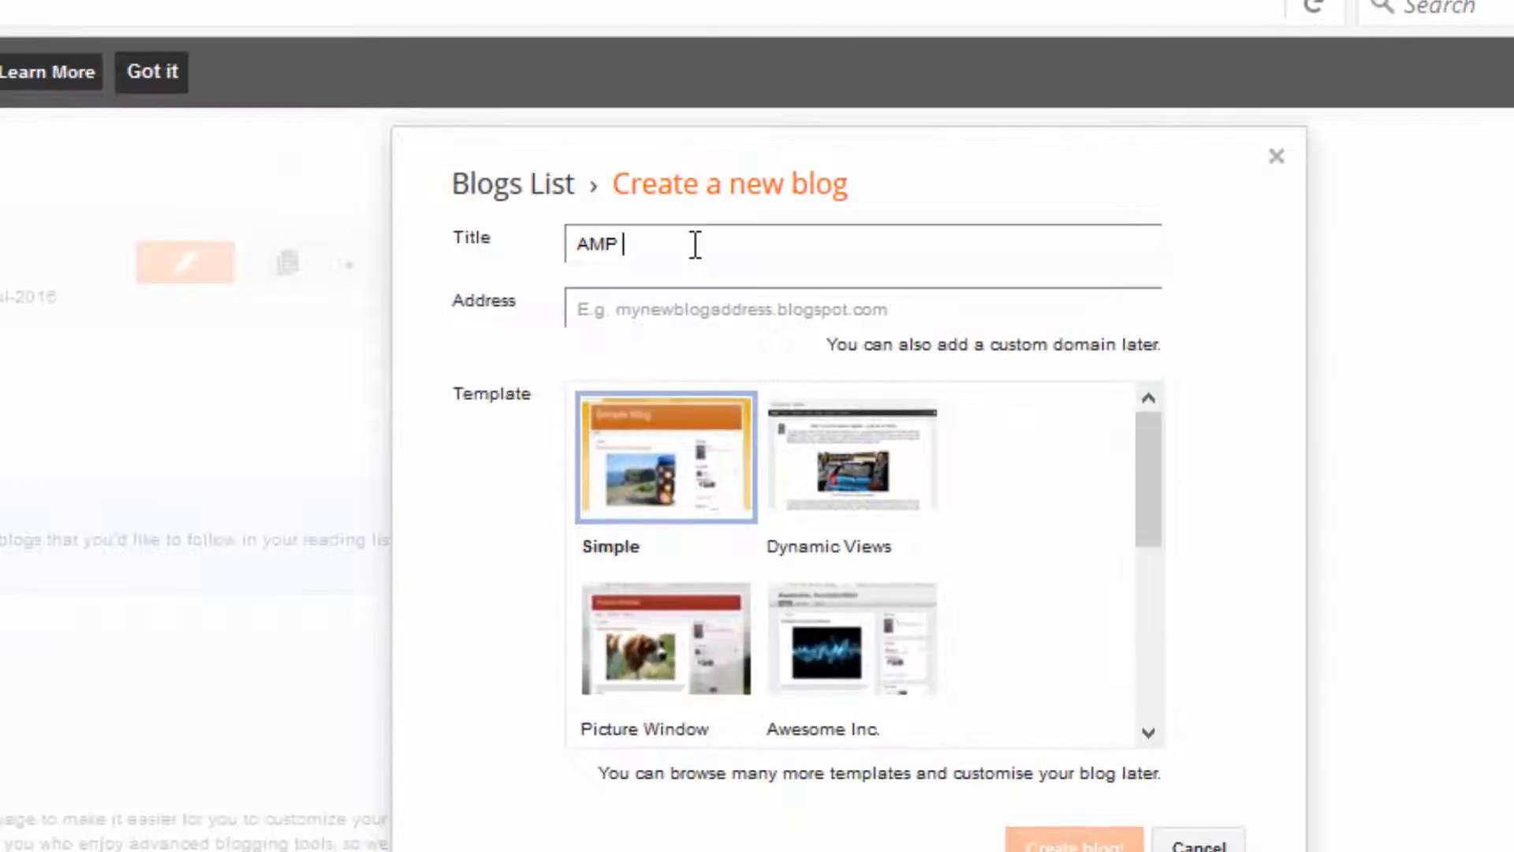
type("AMP FANTASTIC FOODS")
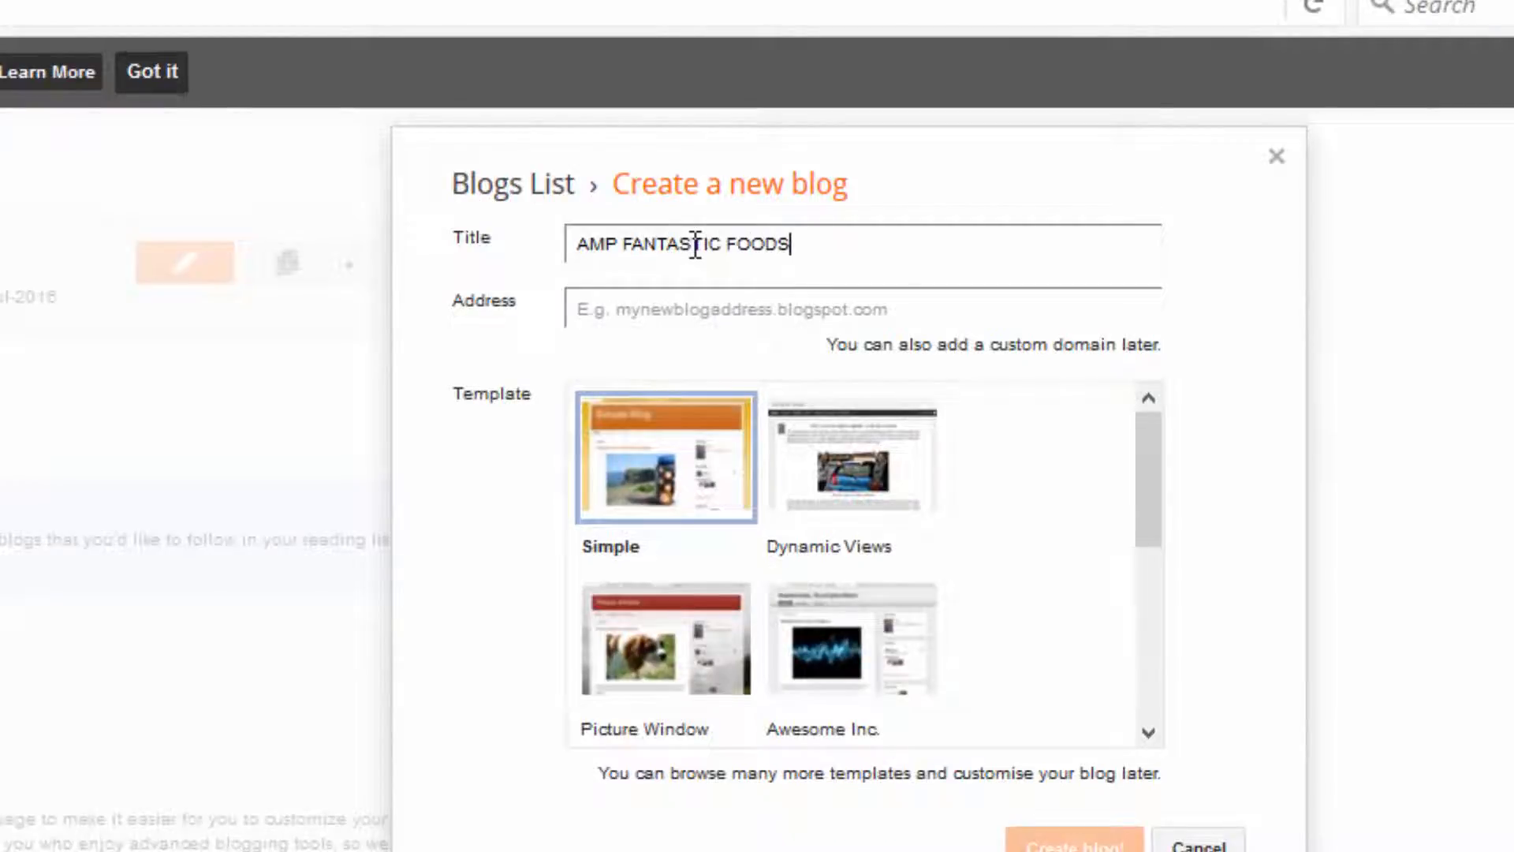
left_click(857, 305)
type("tempn")
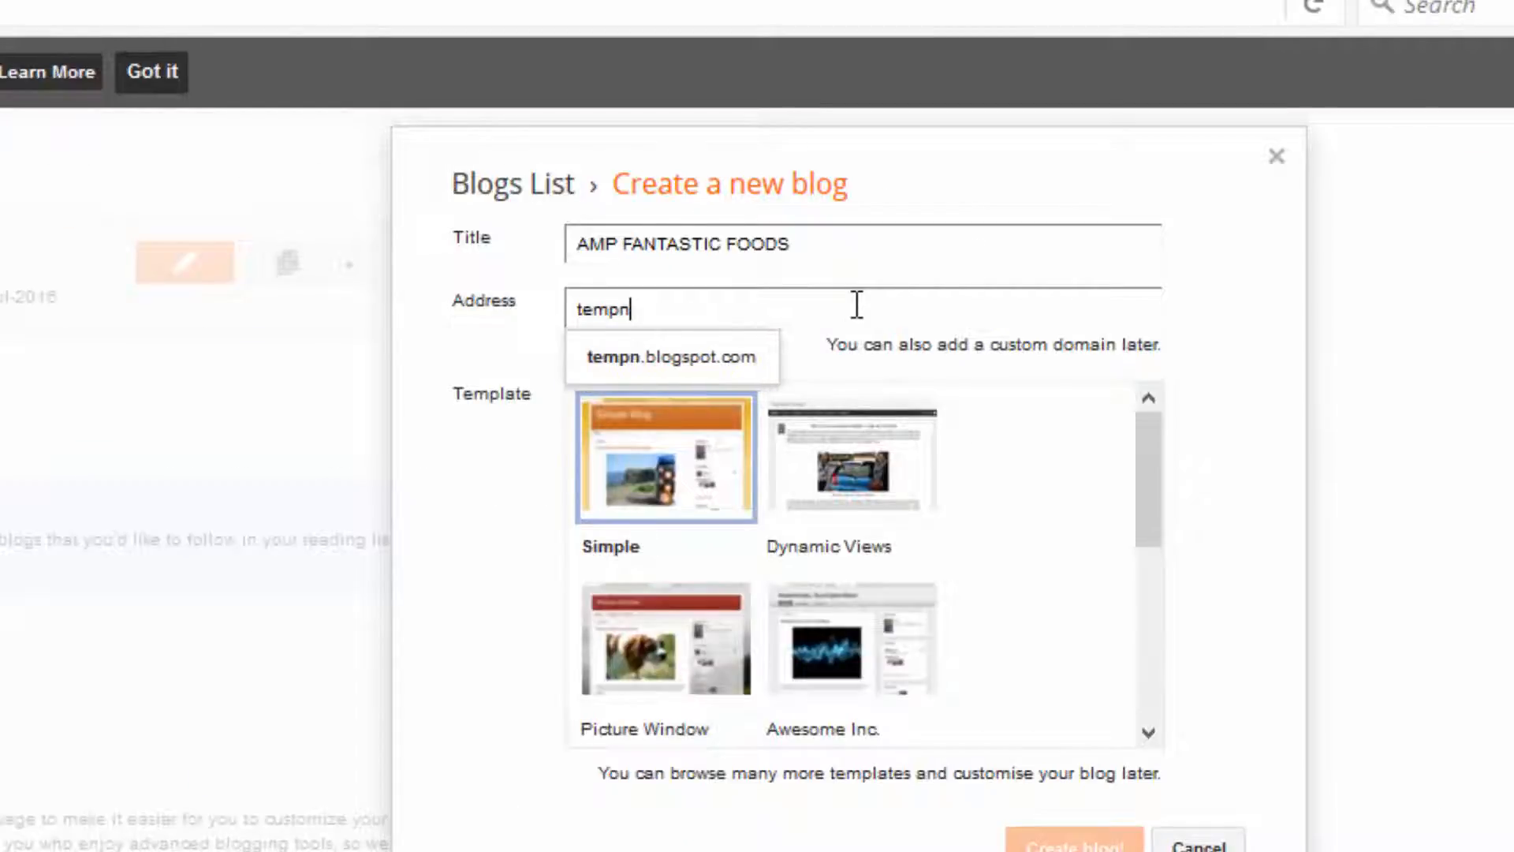
type("ame")
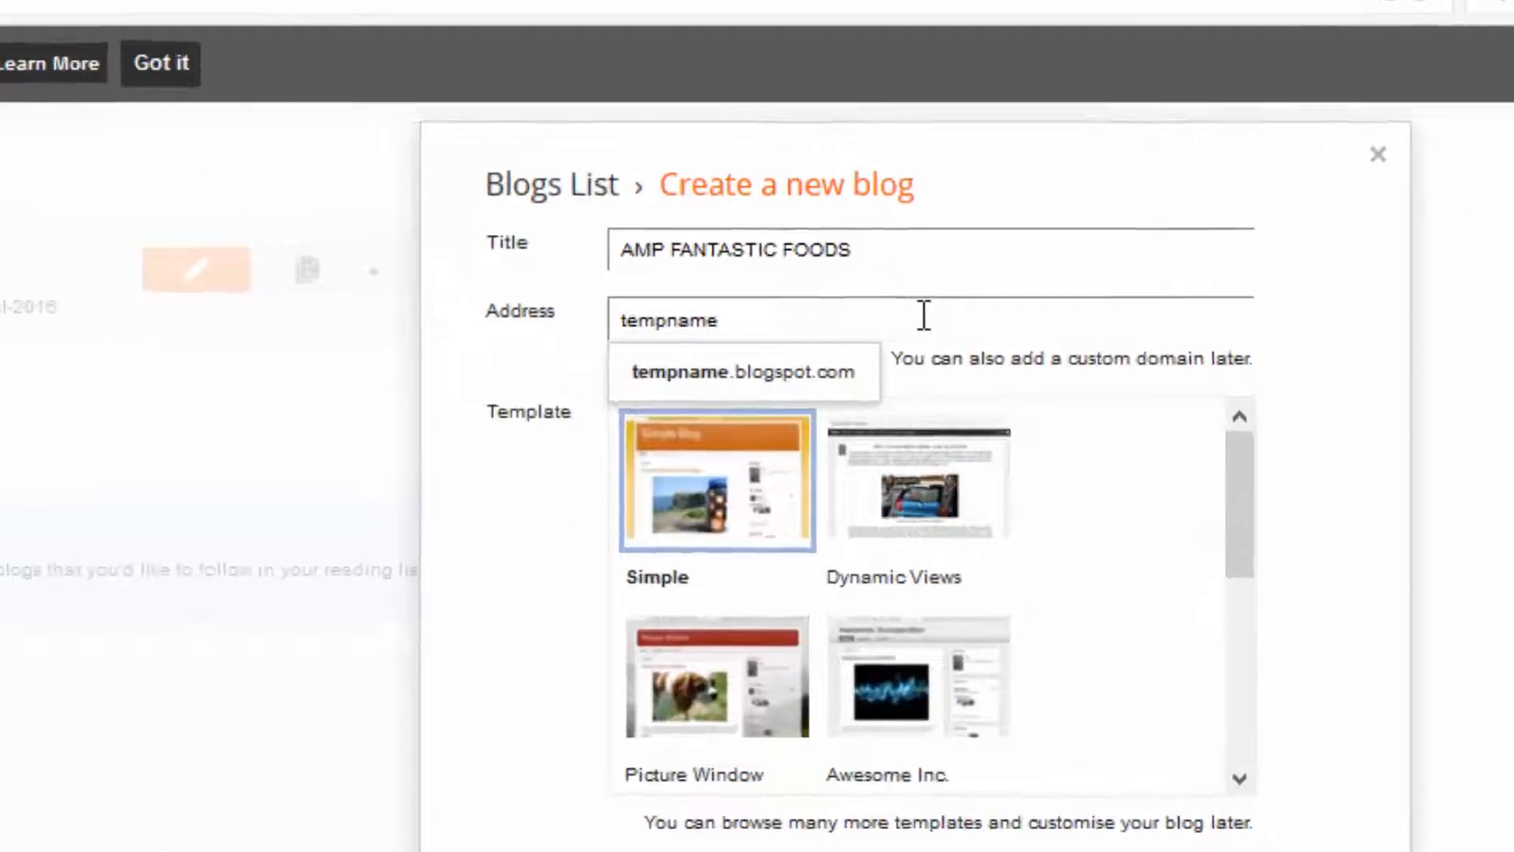
type("z")
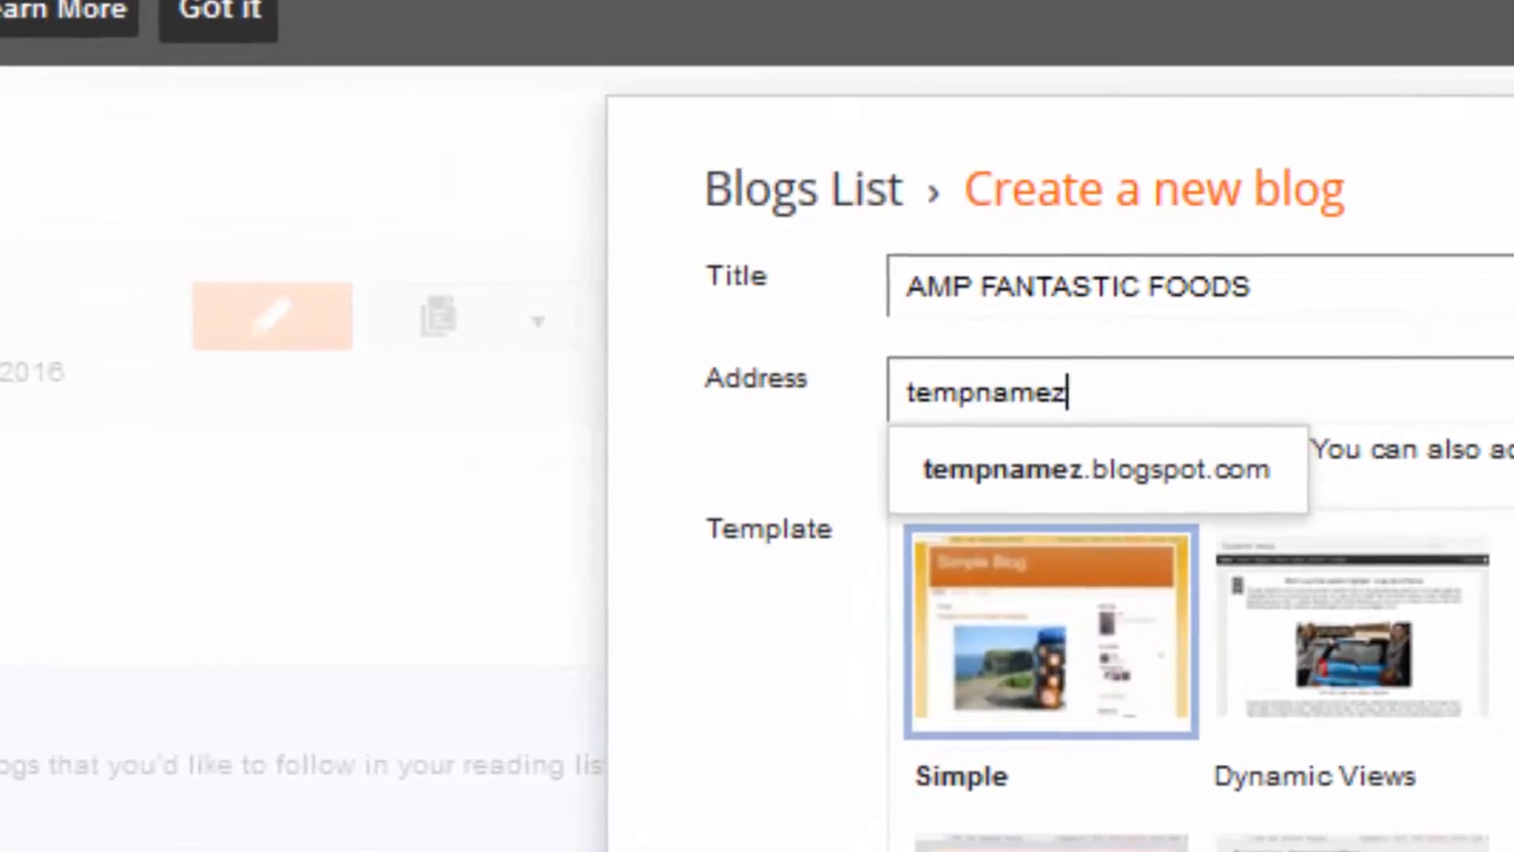
key("Tab")
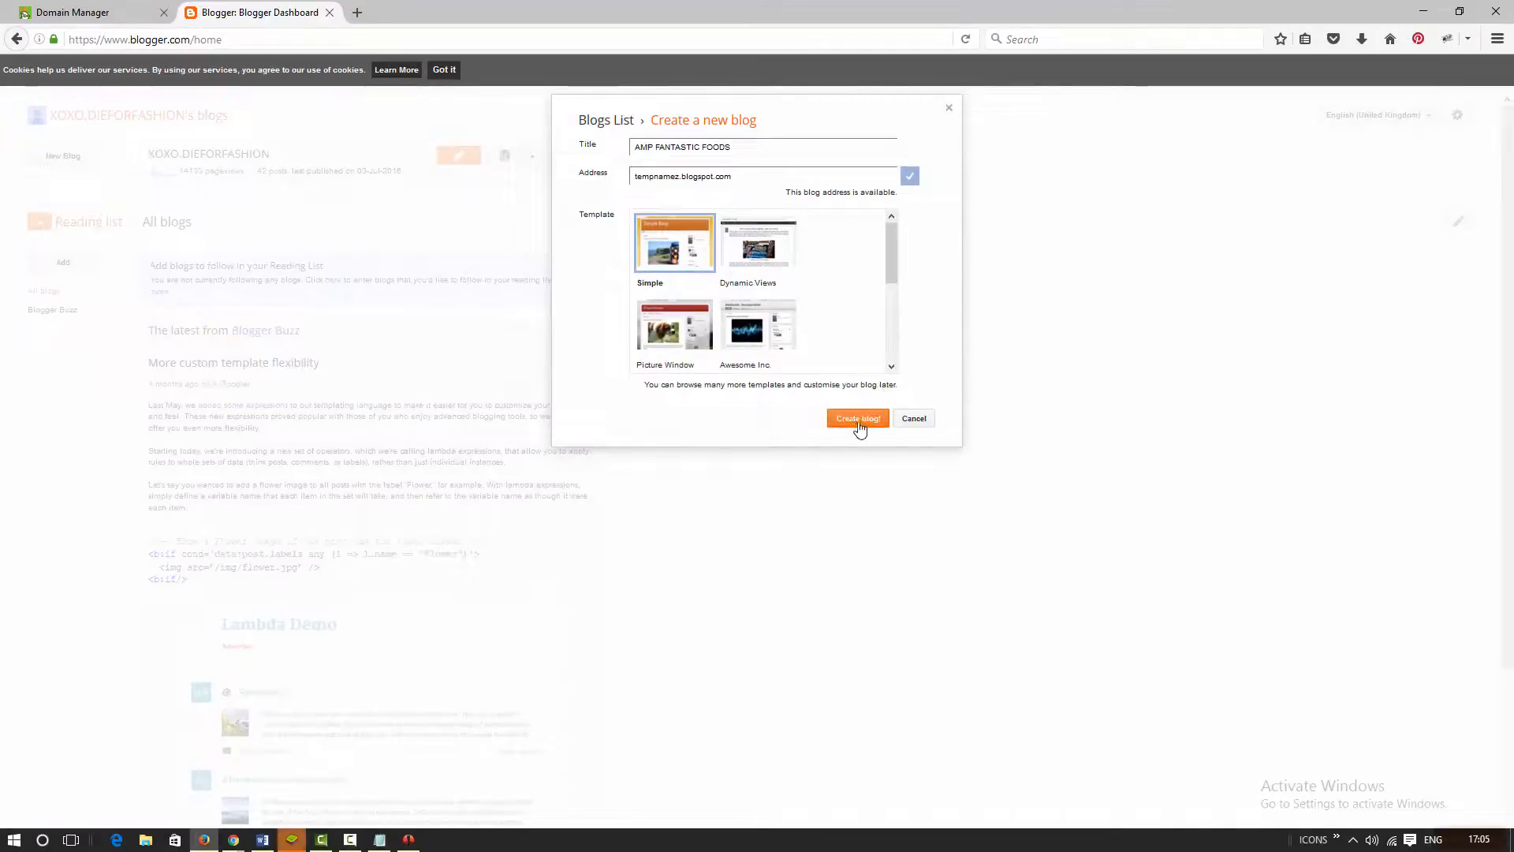
left_click(917, 421)
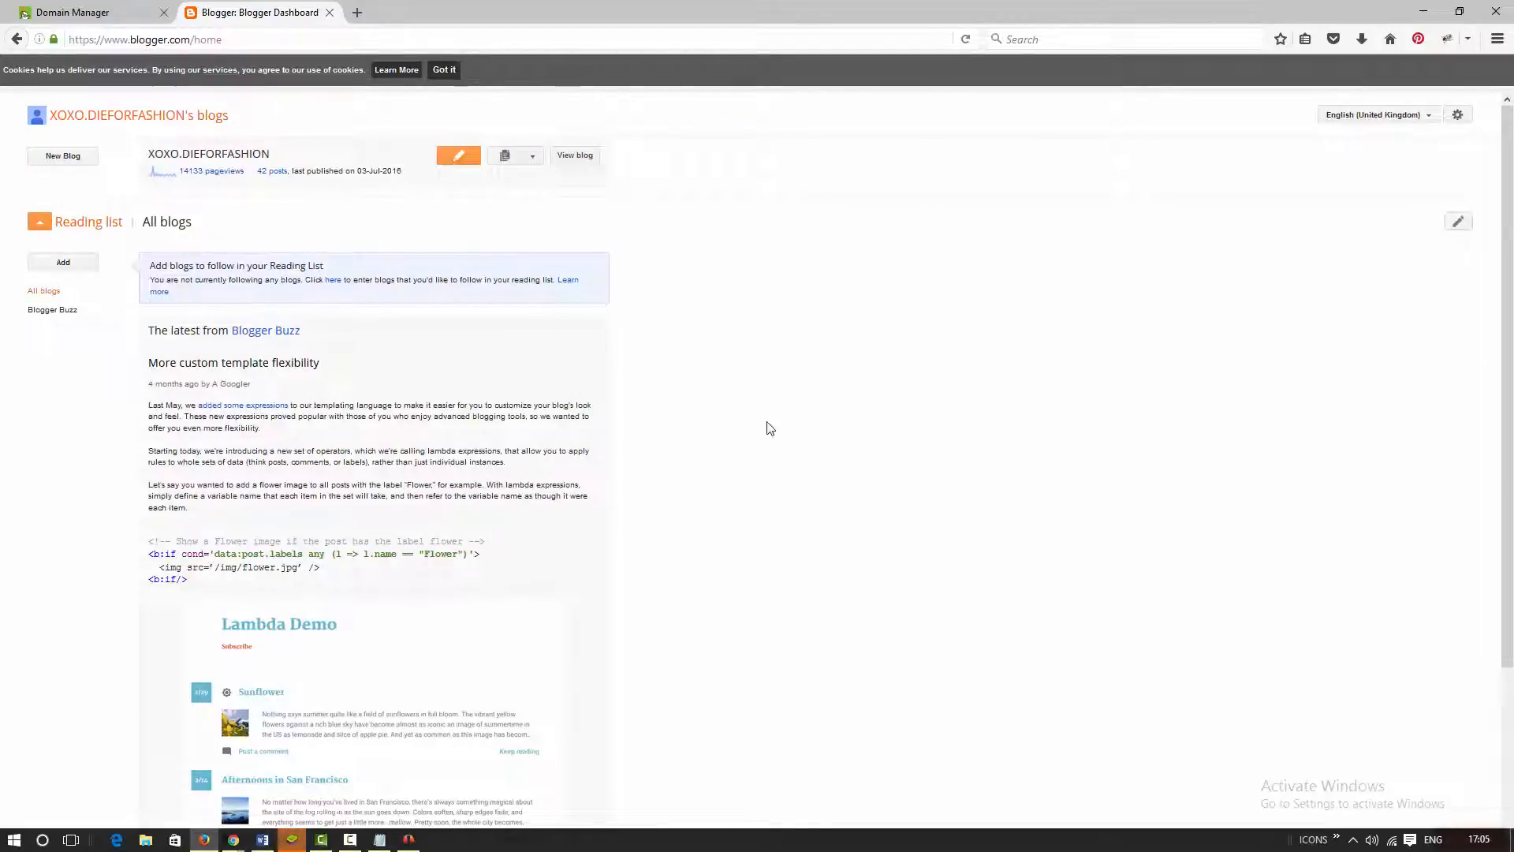
Open the XOXO.DIEFORFASHION blog's settings and start setting up a third-party URL for its blog address.
left_click(532, 156)
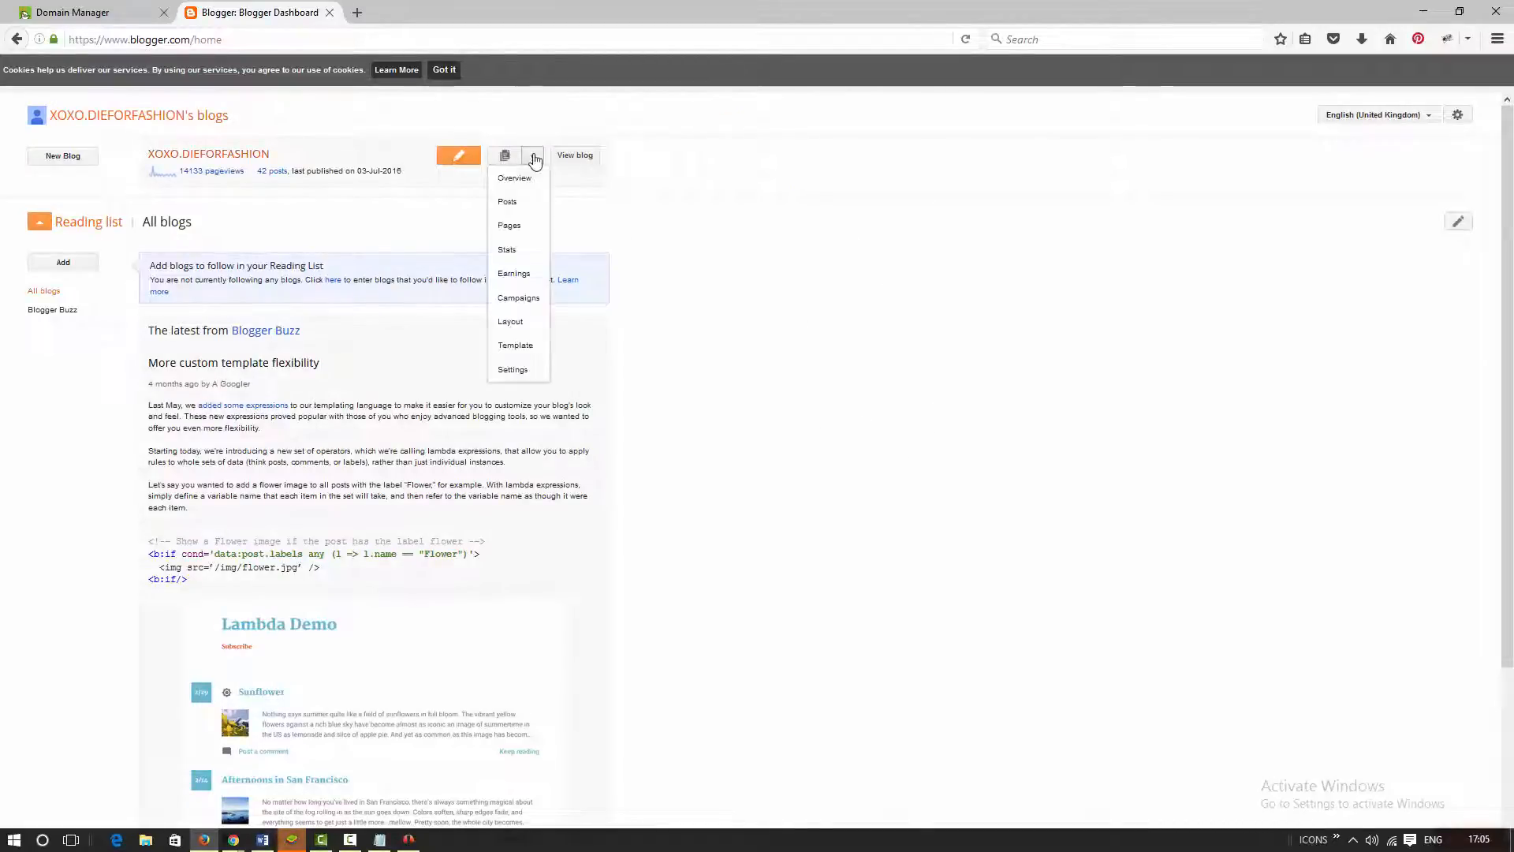
left_click(516, 372)
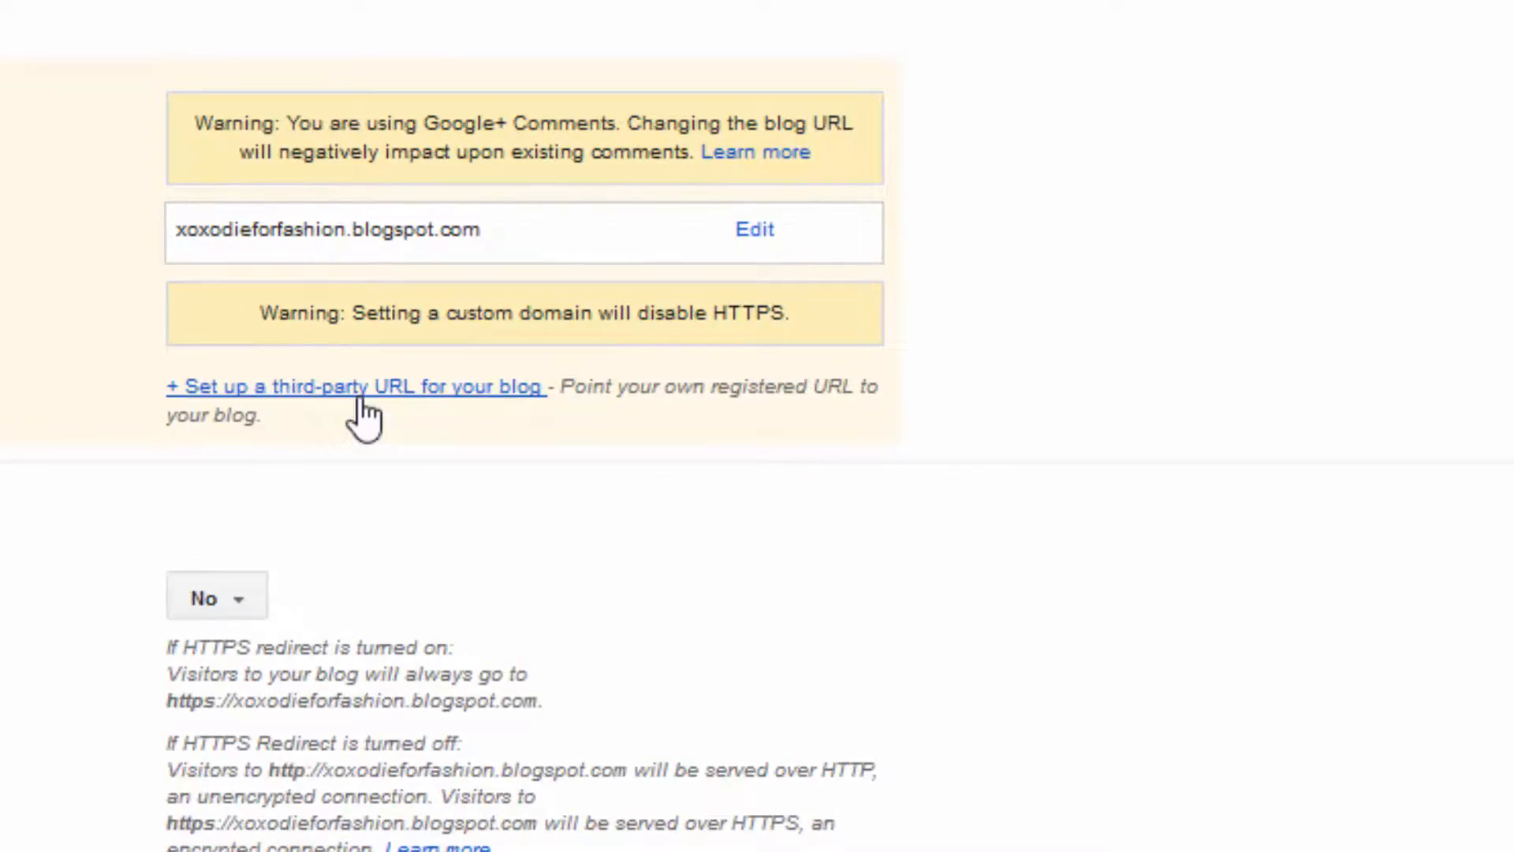
left_click(360, 398)
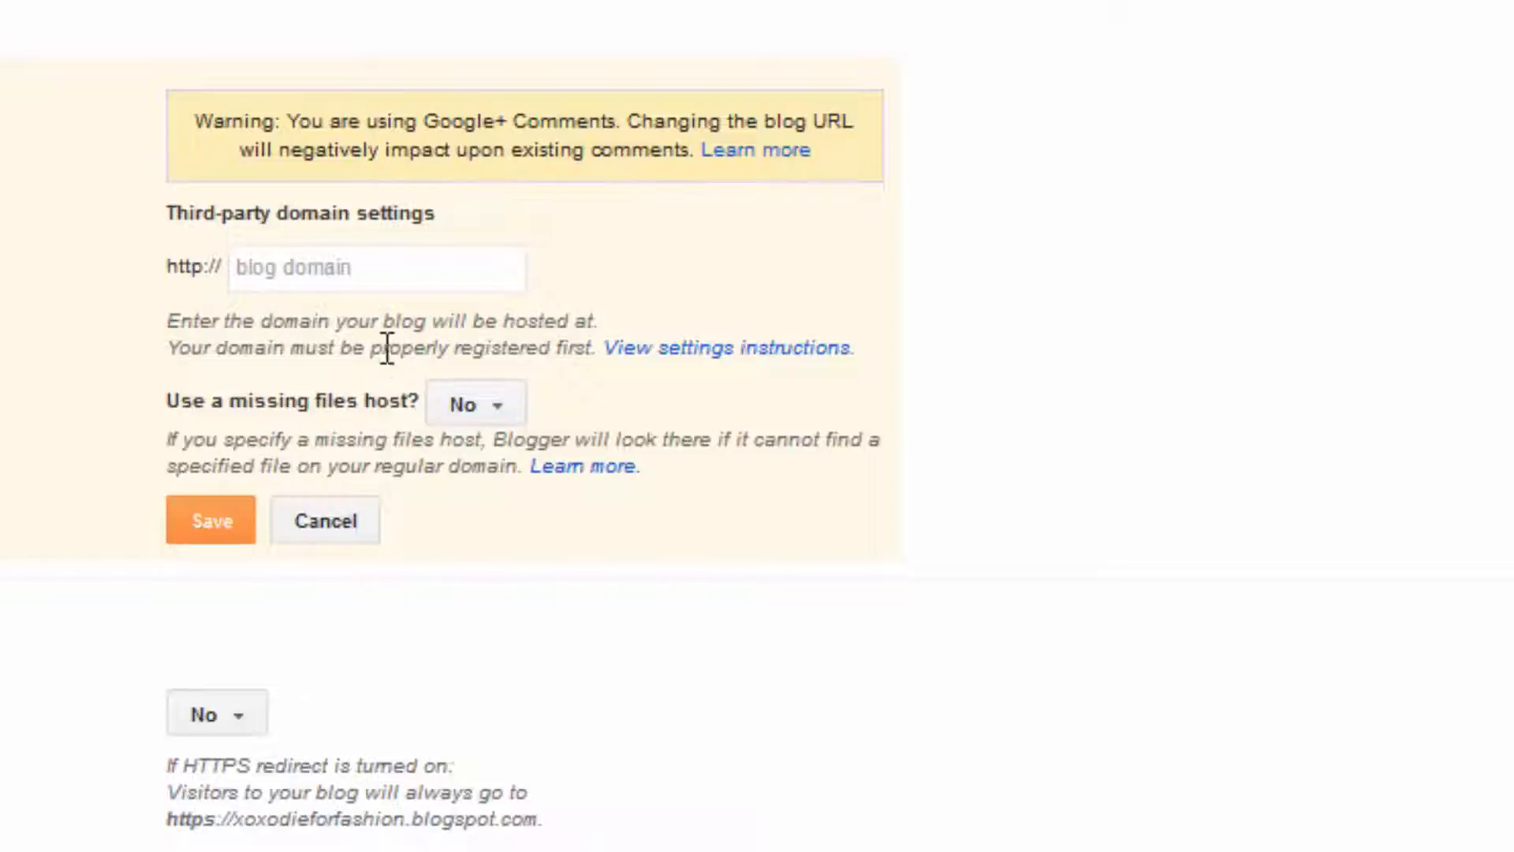
left_click(402, 282)
type("www")
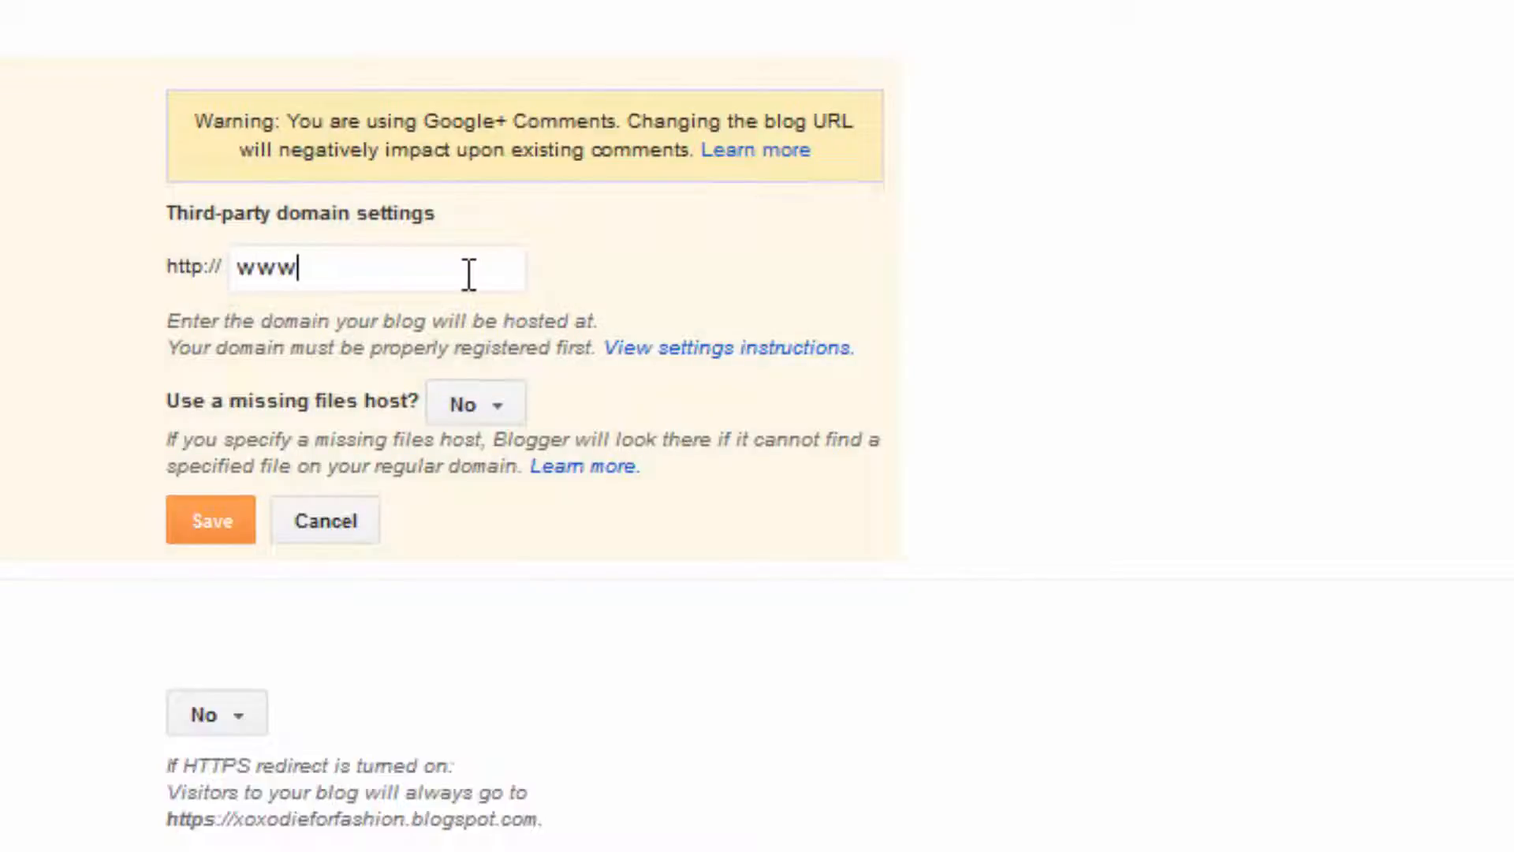
type(".domainname")
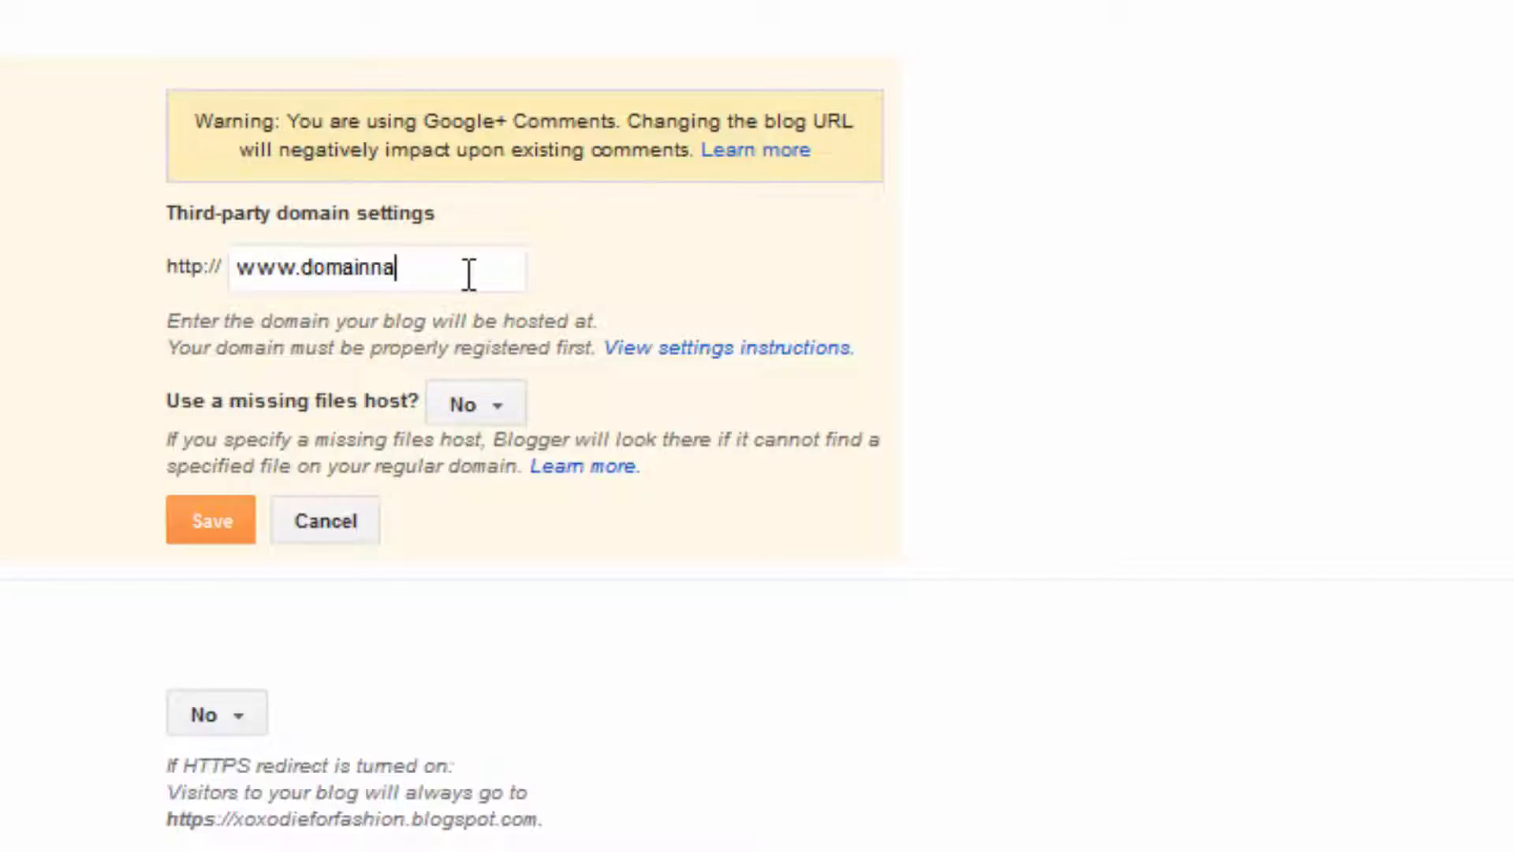
type(".com")
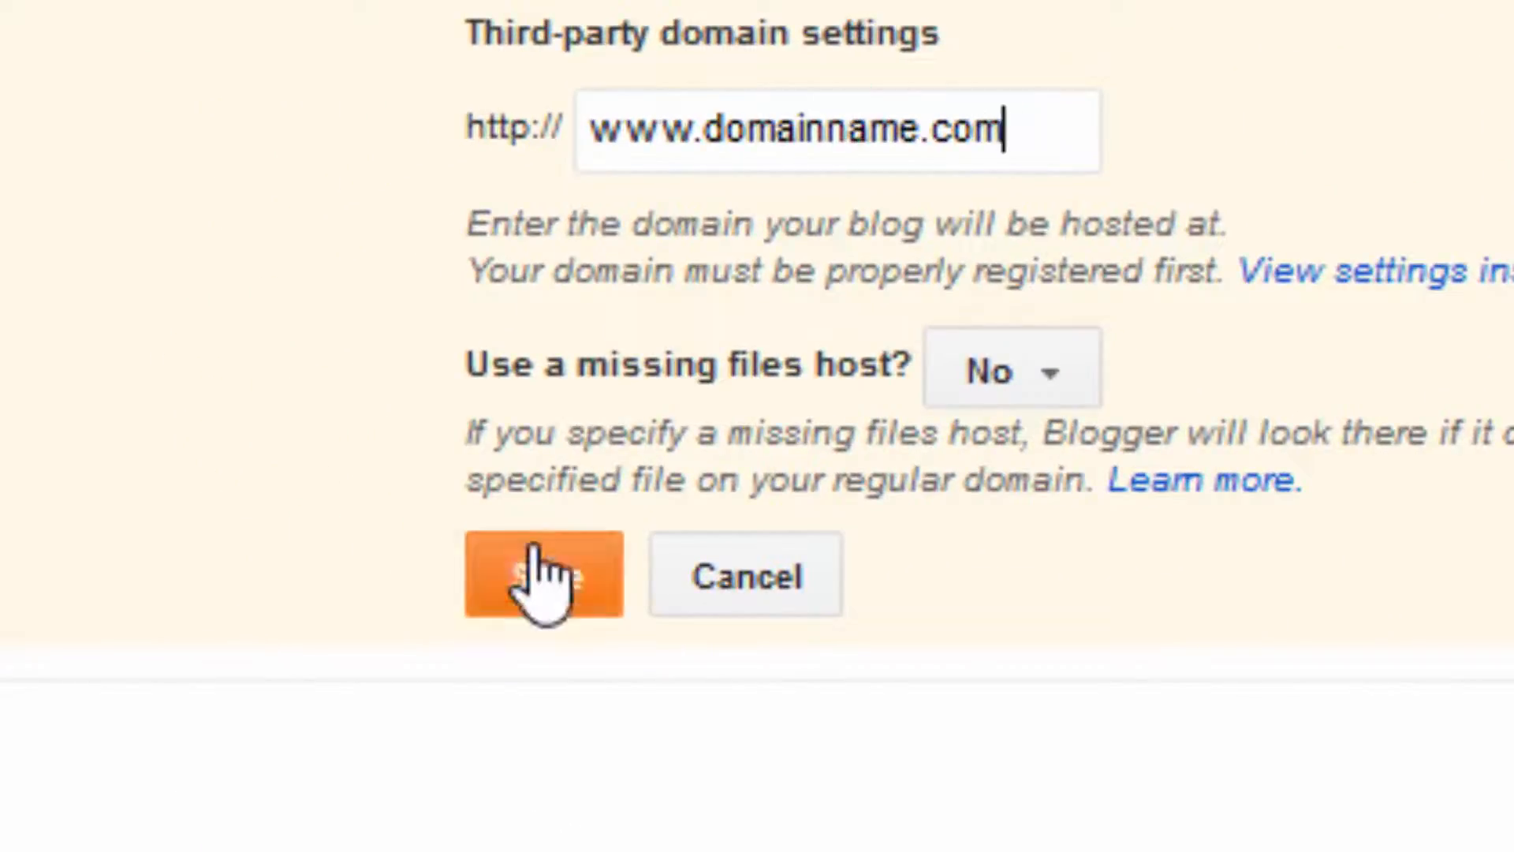
left_click(533, 552)
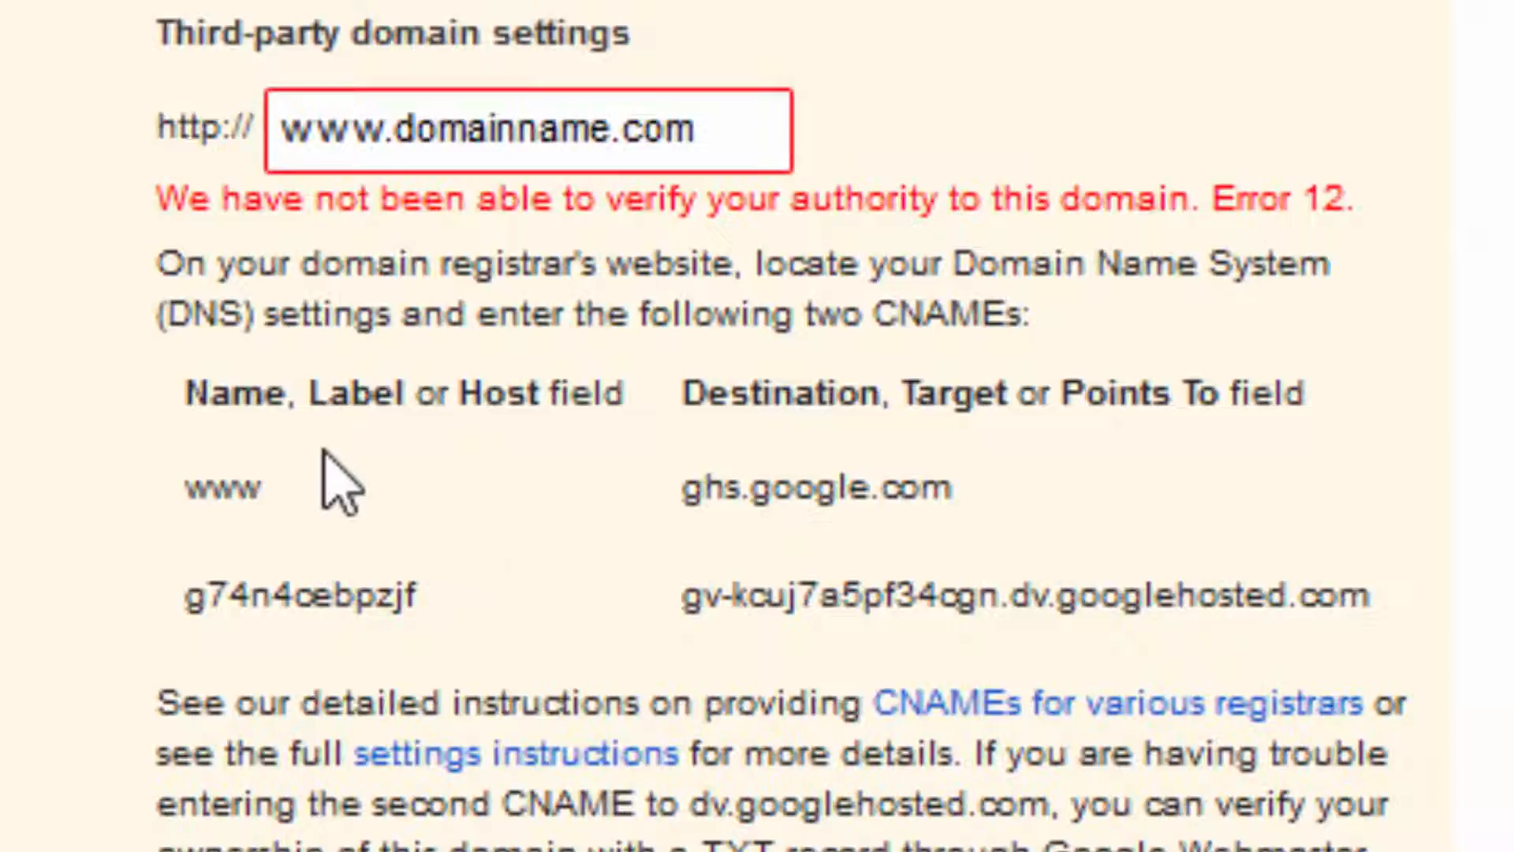
Examine the host and destination values of the two CNAME records required for the domain's DNS settings.
left_click_drag(280, 483, 151, 498)
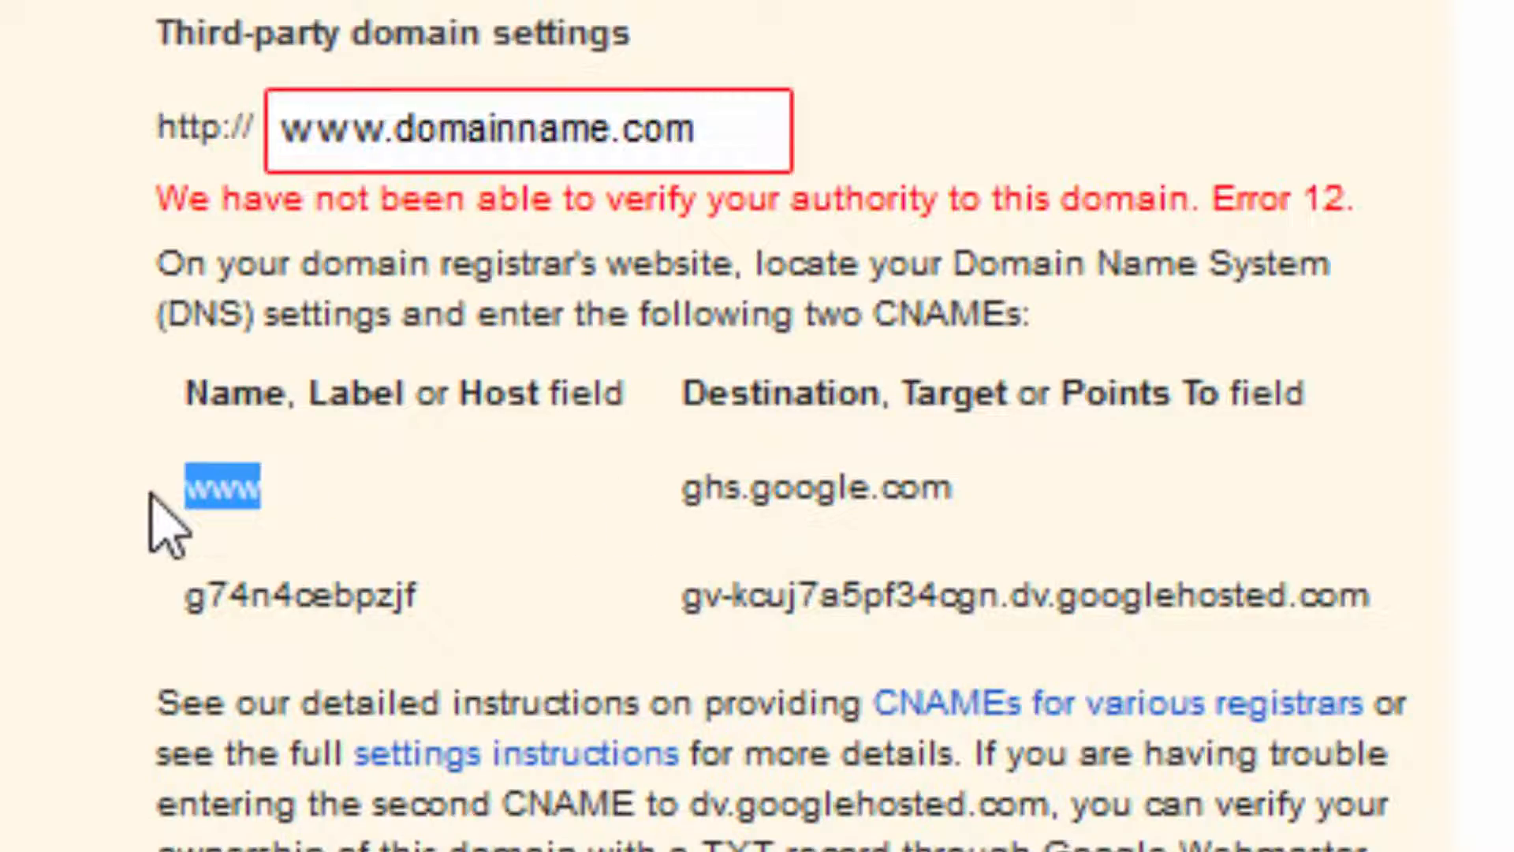
left_click(653, 495)
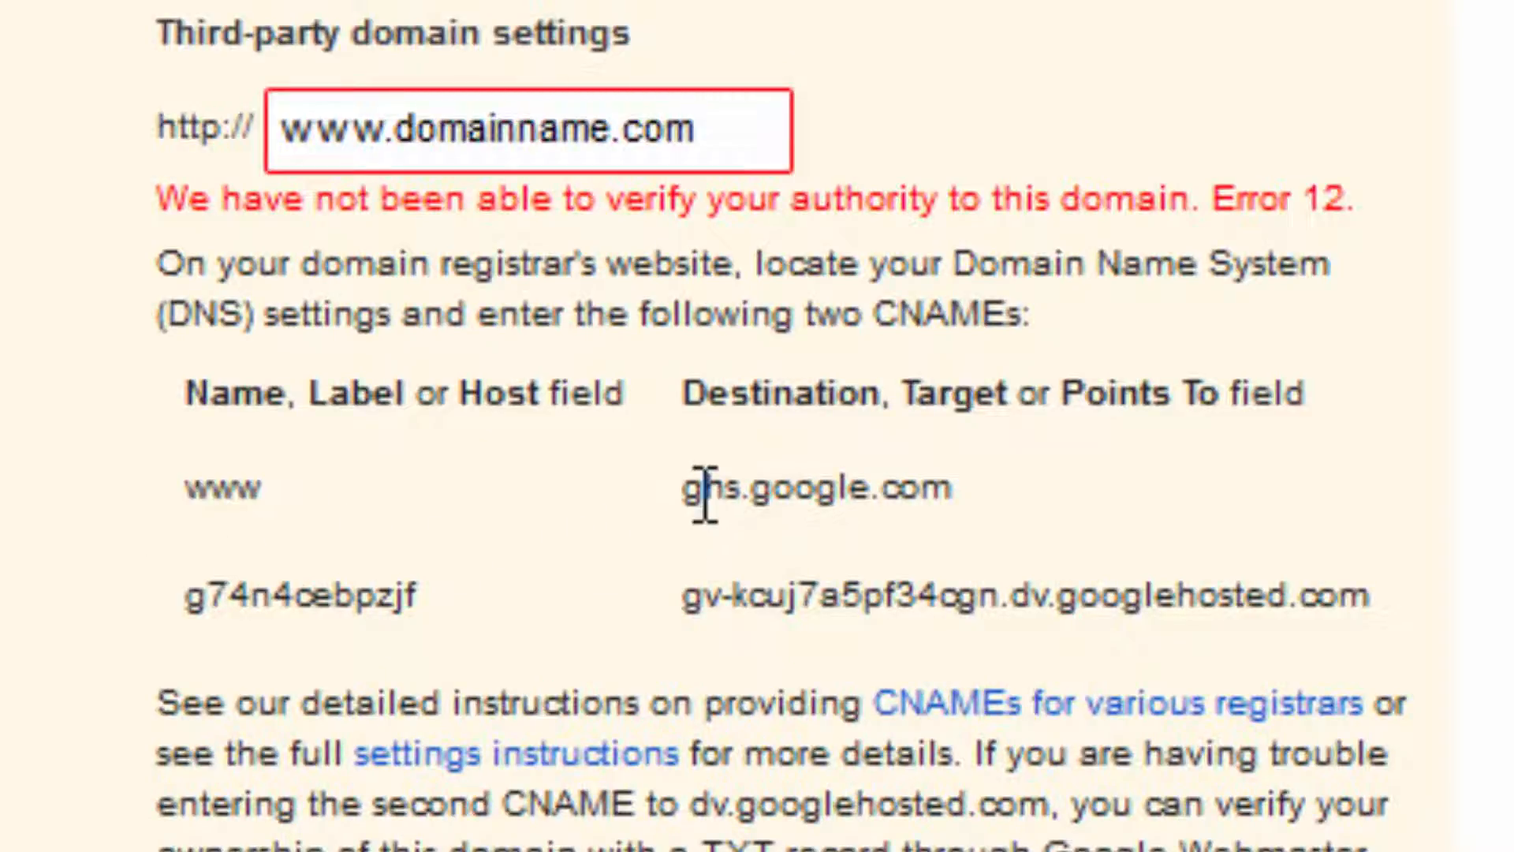
left_click_drag(706, 495, 906, 497)
left_click(695, 495)
left_click_drag(683, 487, 912, 575)
left_click(703, 601)
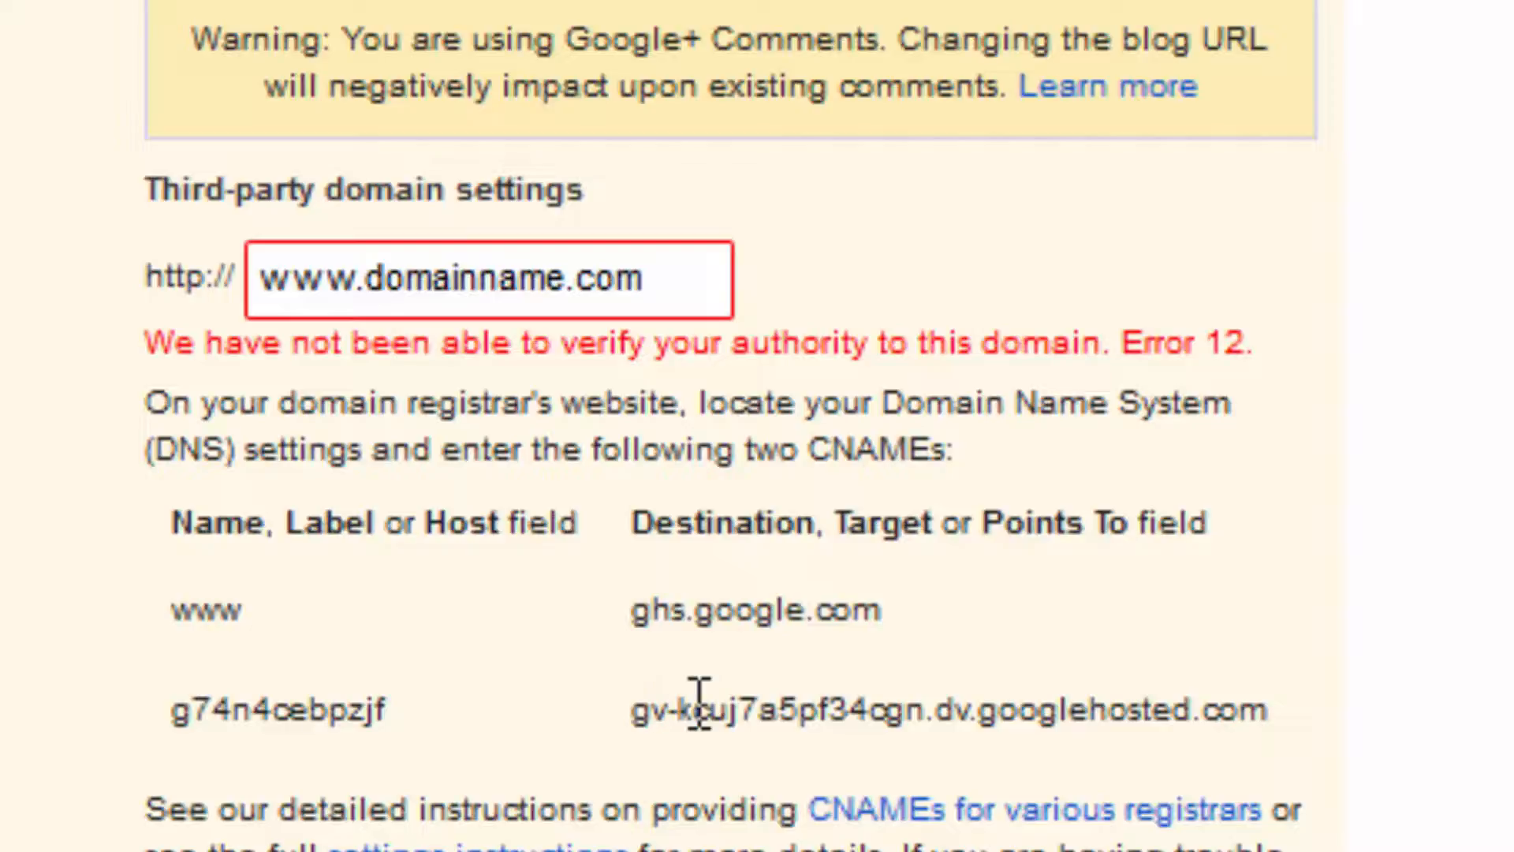
left_click_drag(632, 708, 1151, 714)
left_click_drag(1333, 718, 1392, 717)
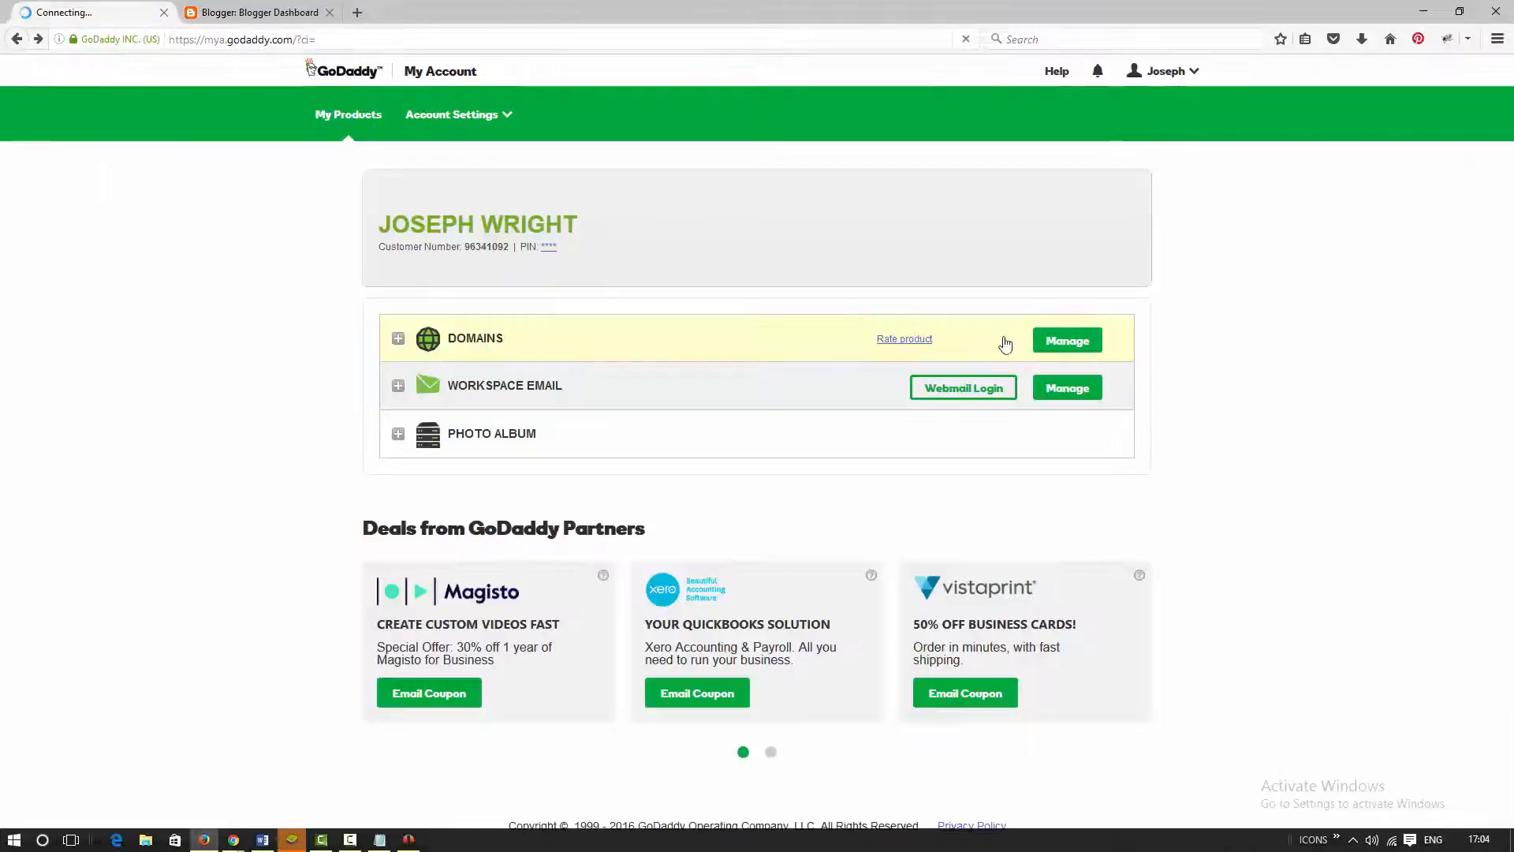
Switch to GoDaddy and open DNS management for the xoxodieforfashion.com domain.
left_click(933, 345)
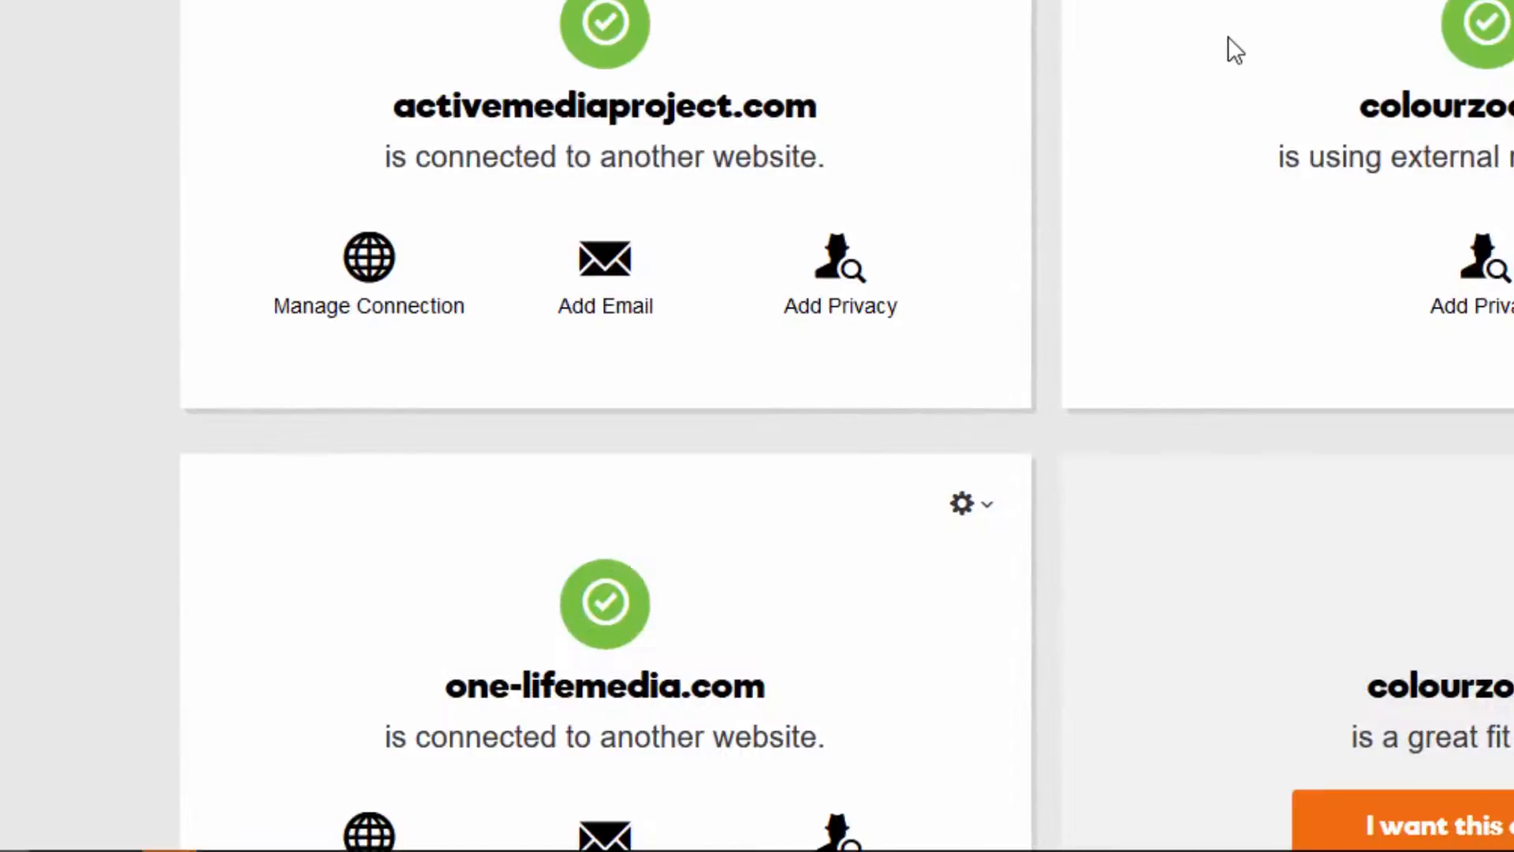
scroll(1228, 36, "down", 7)
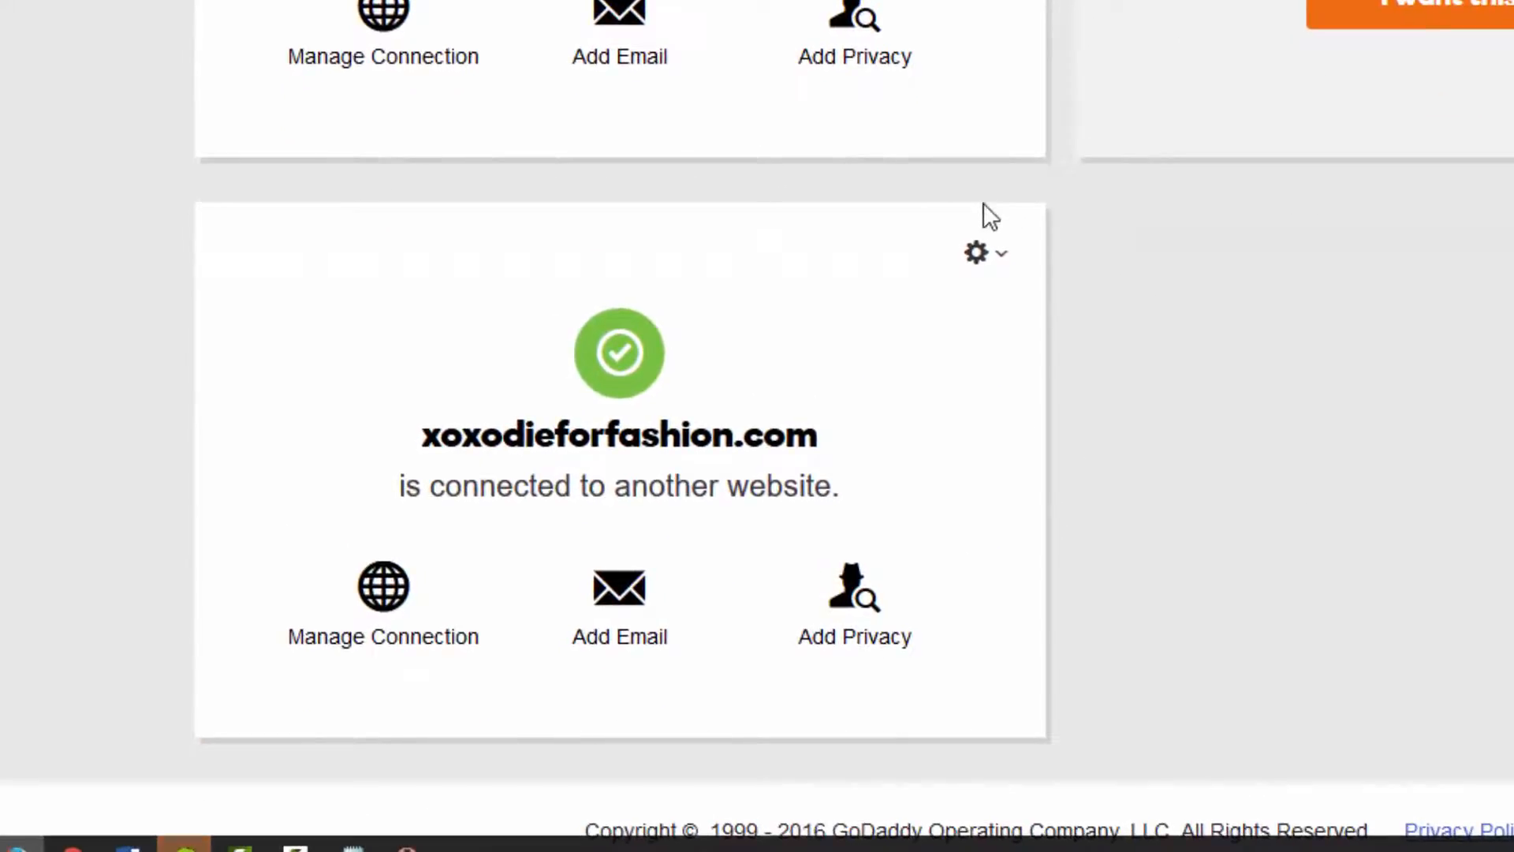
left_click(994, 254)
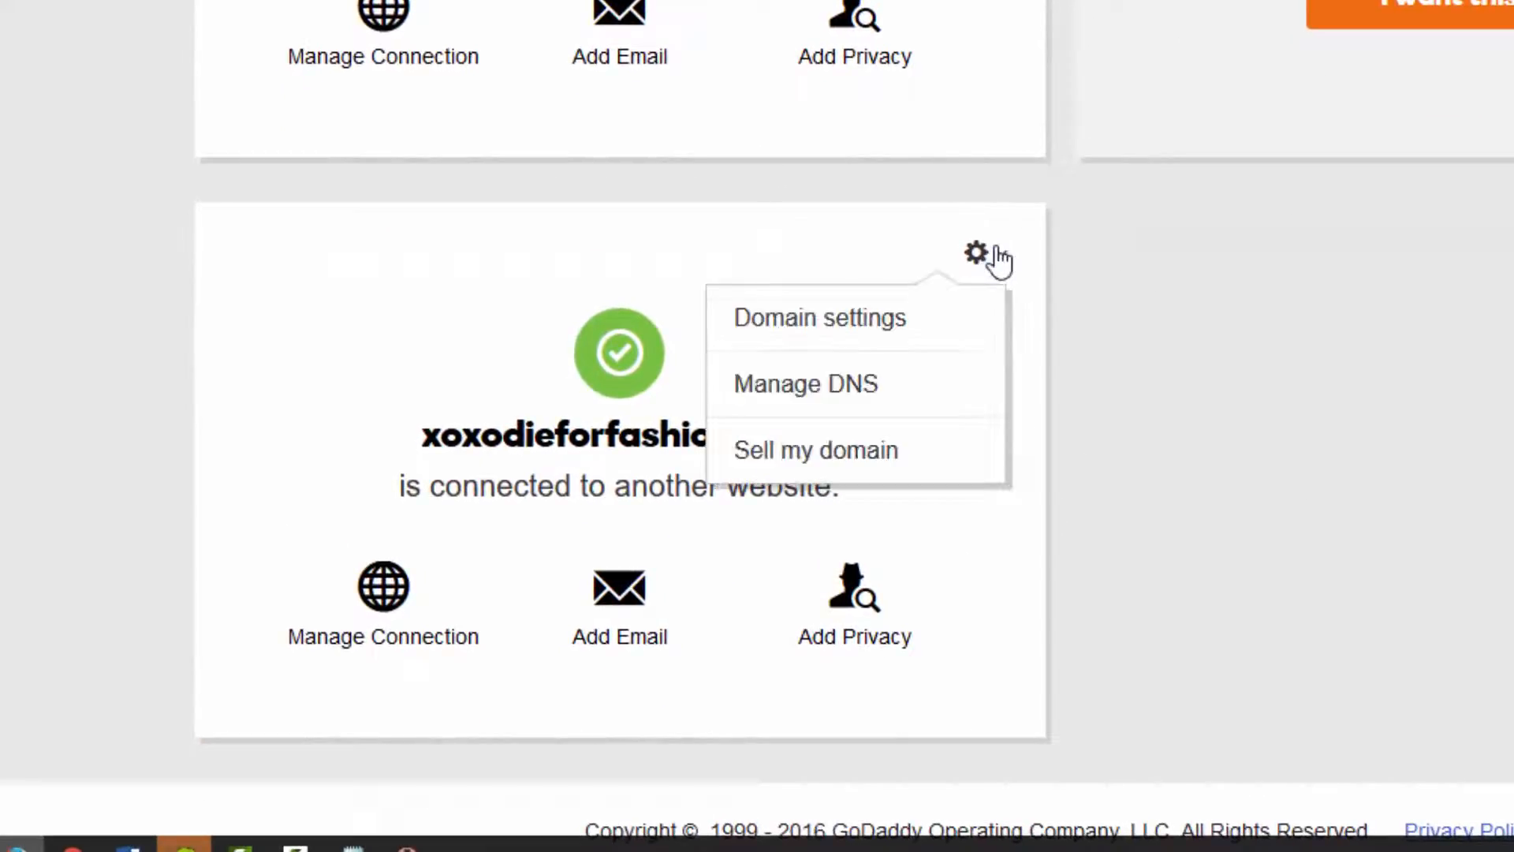
left_click(836, 399)
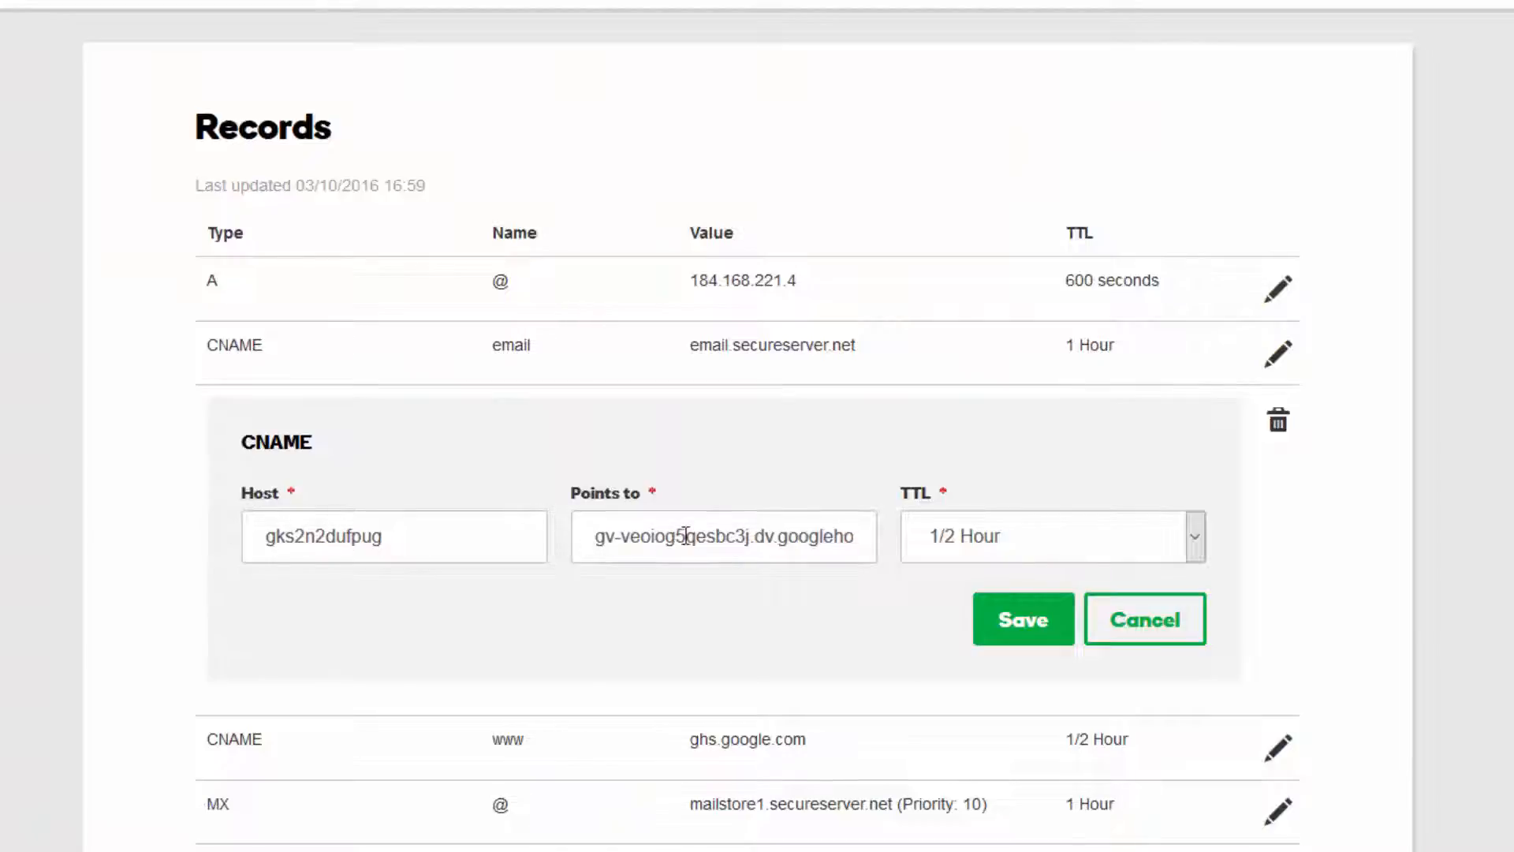
Review the Google verification CNAME and the www CNAME record in their edit forms, closing each form after checking it.
left_click(1011, 638)
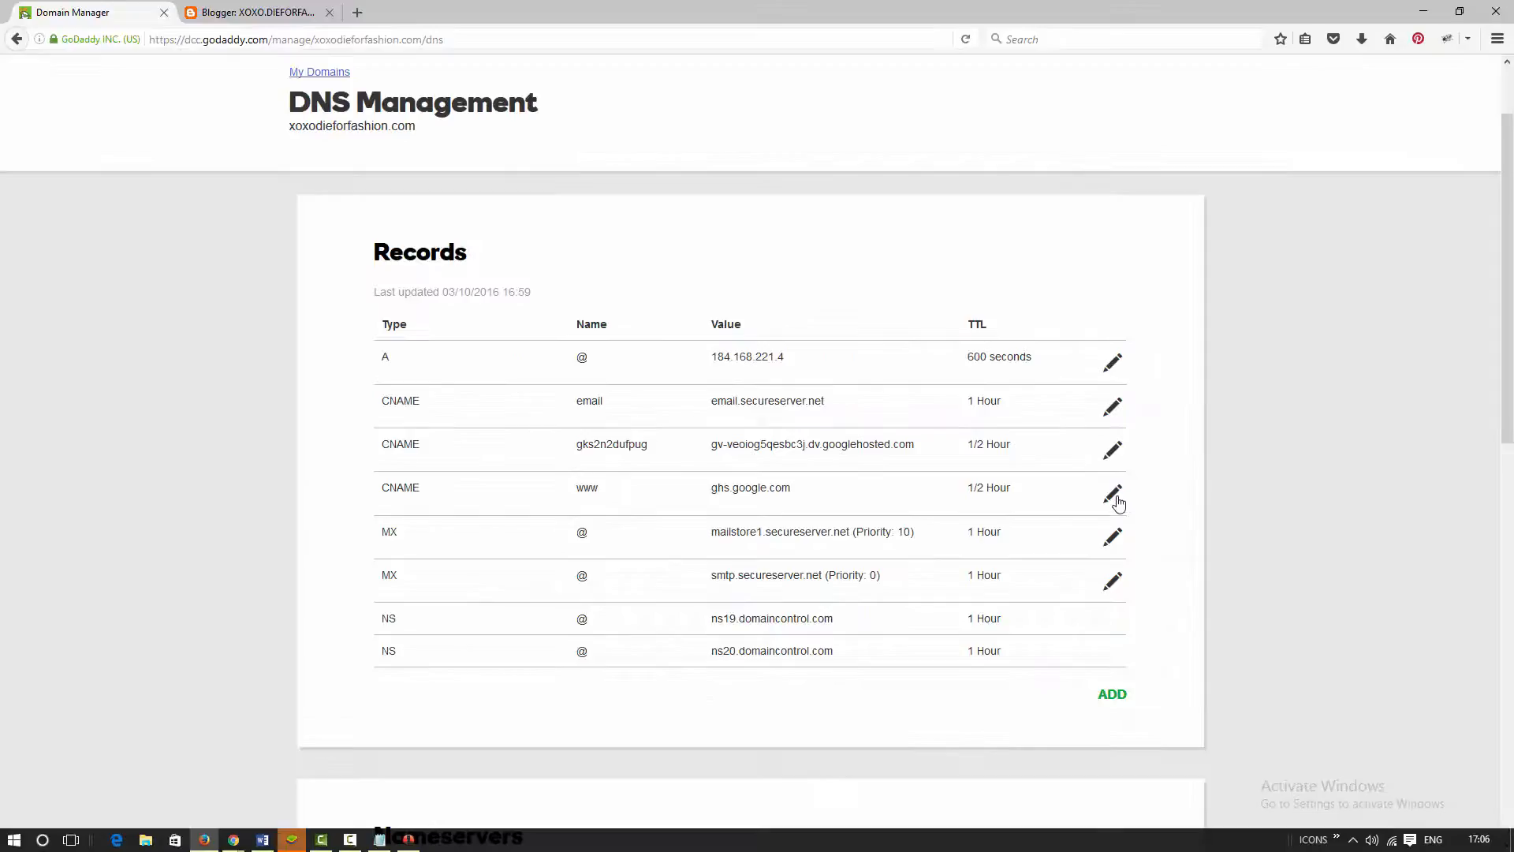
left_click(1278, 747)
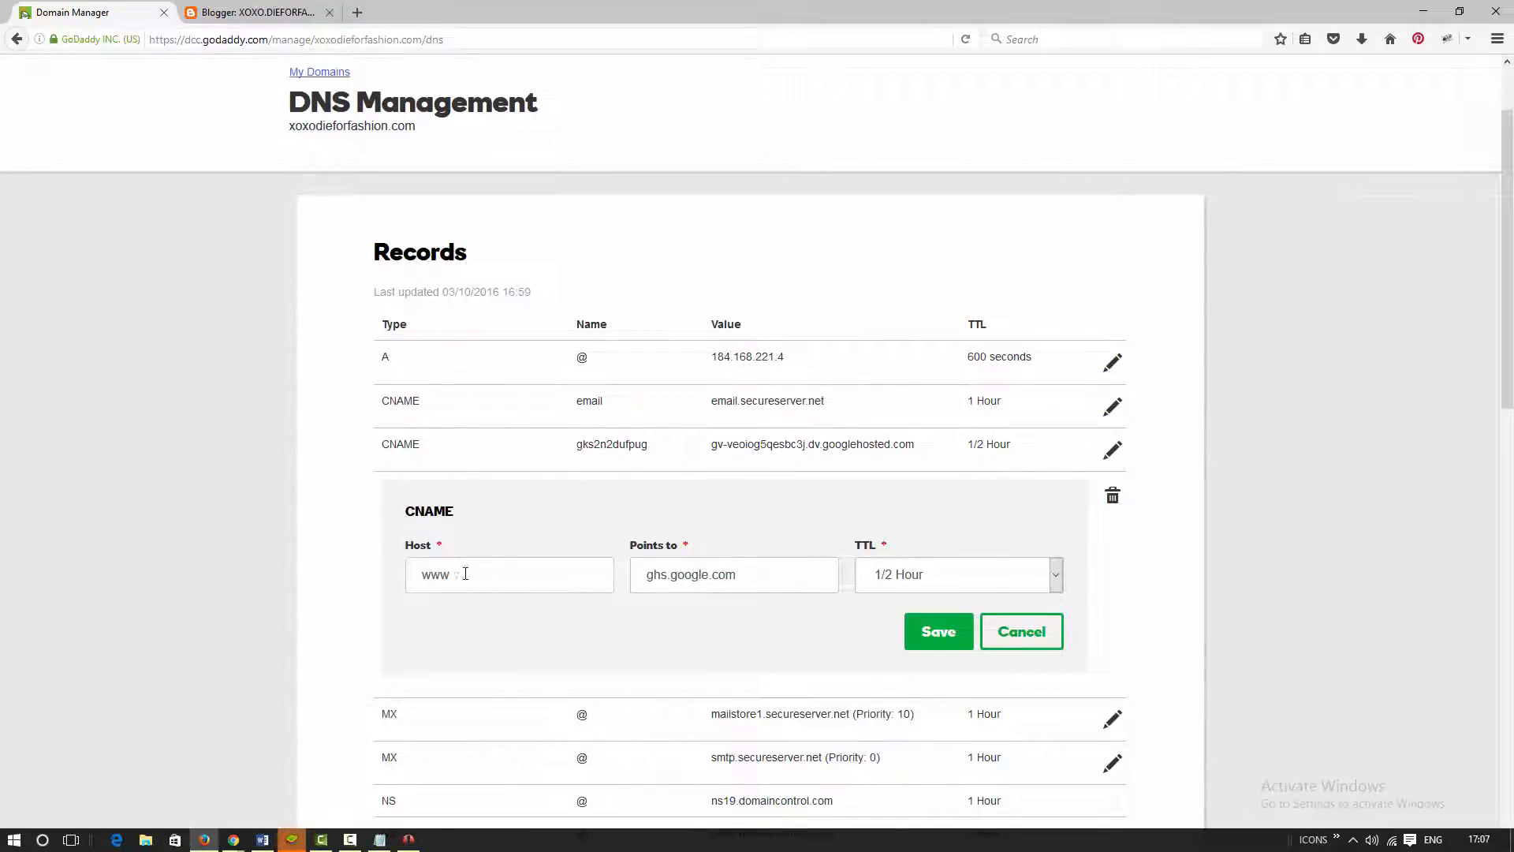
left_click(1021, 631)
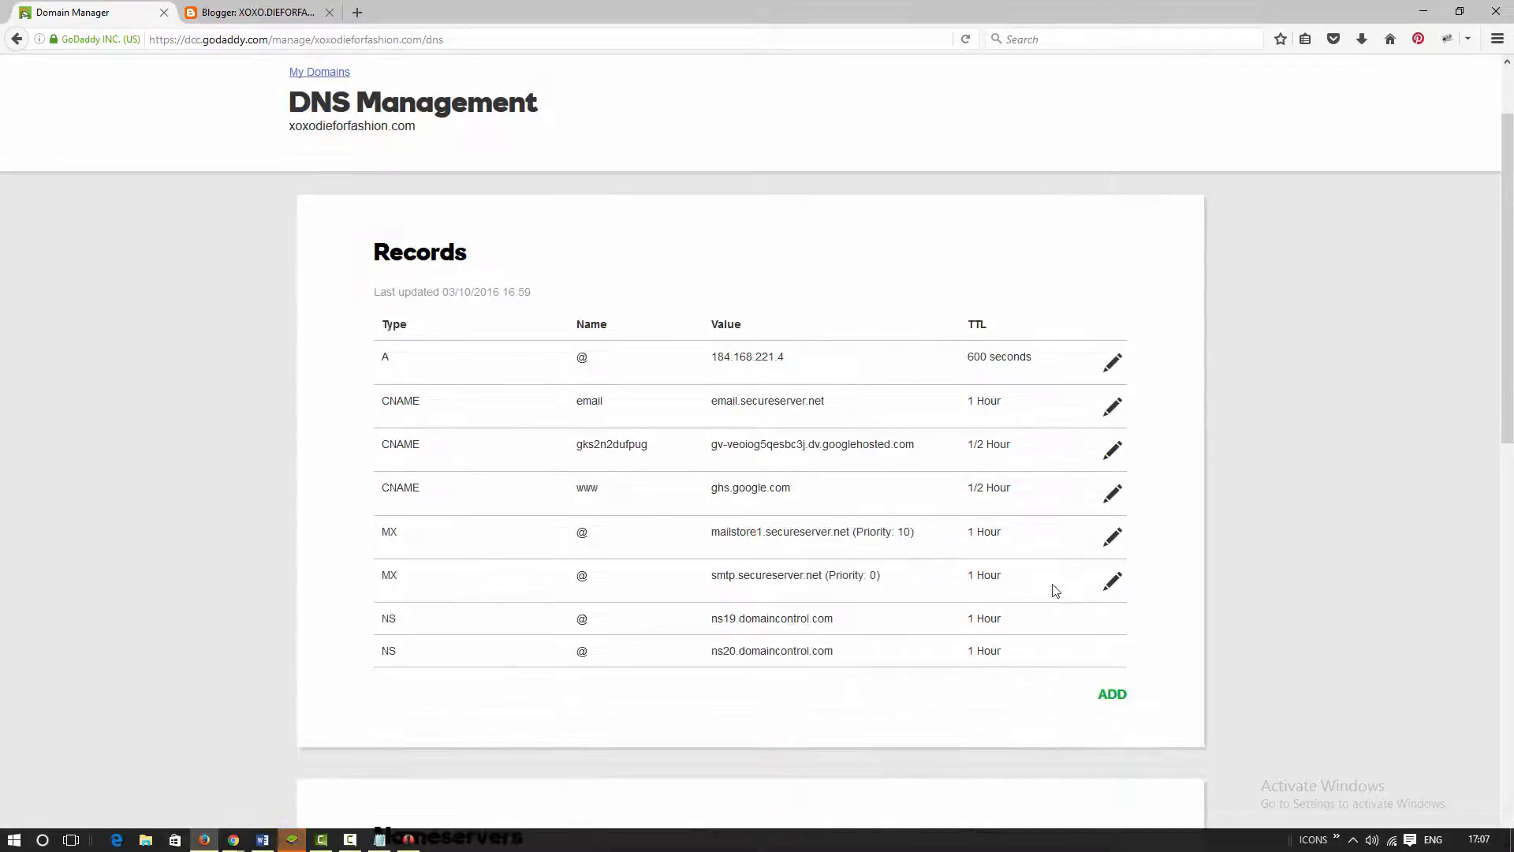
left_click(260, 12)
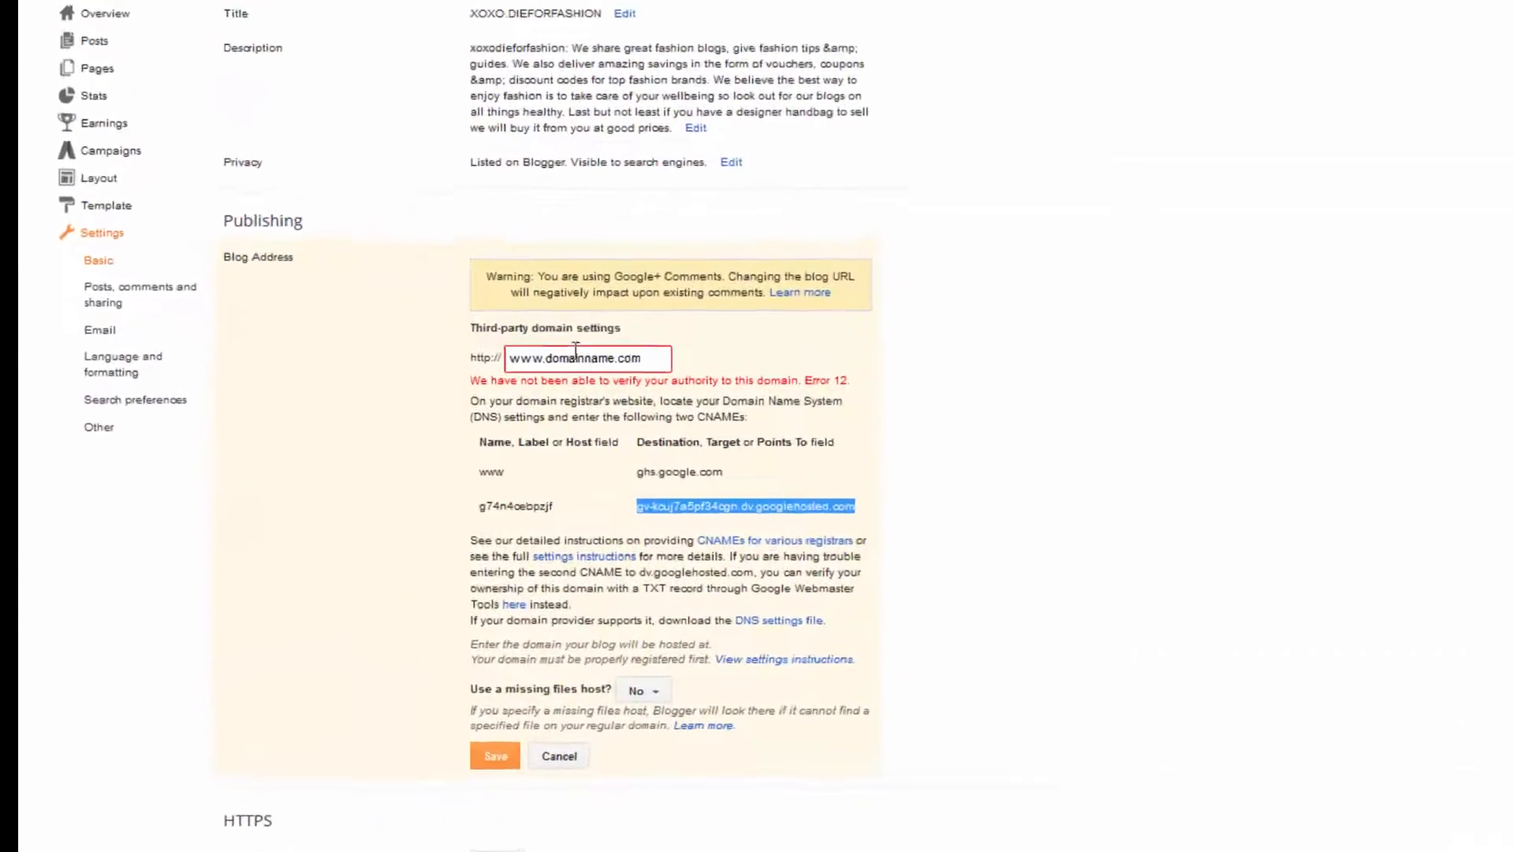
left_click_drag(739, 336, 551, 327)
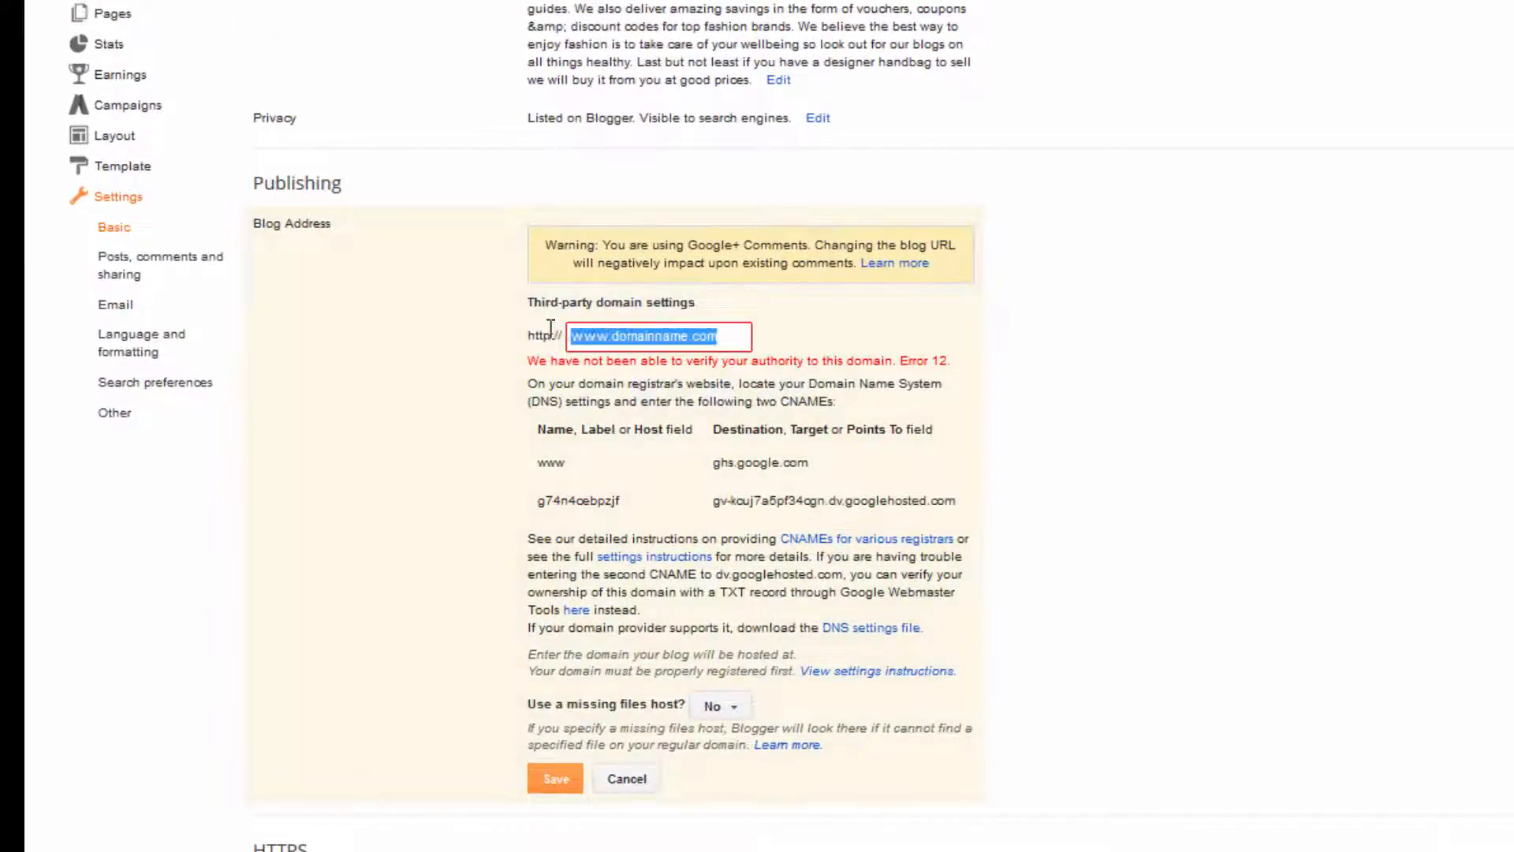
type("www.xoxodieforfashion.com")
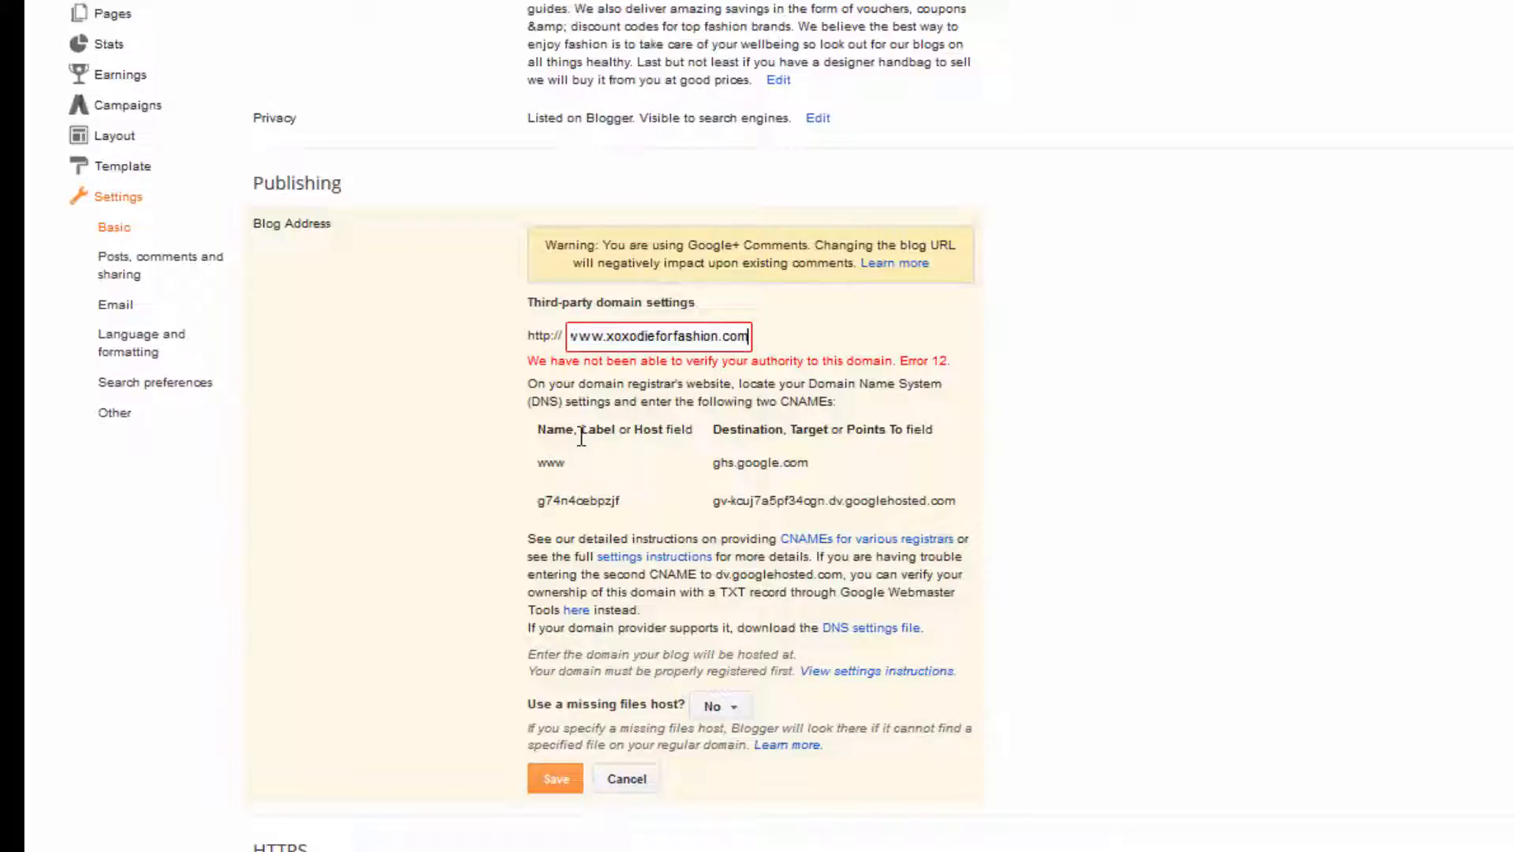
left_click(543, 781)
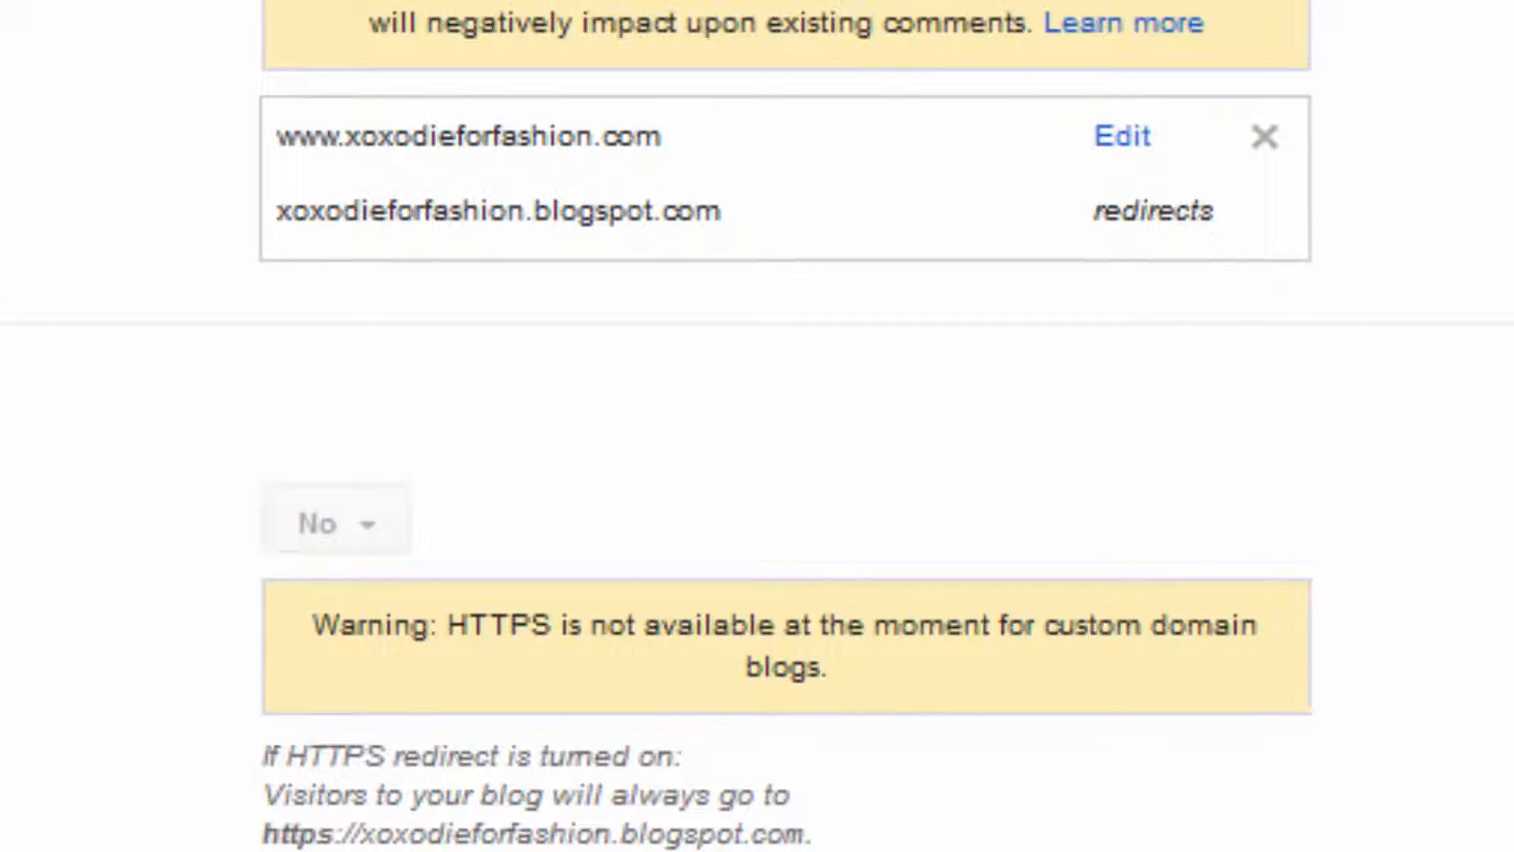
Open xoxodieforfashion.com in a new browser tab and look over the blog's home page.
key("ctrl+t")
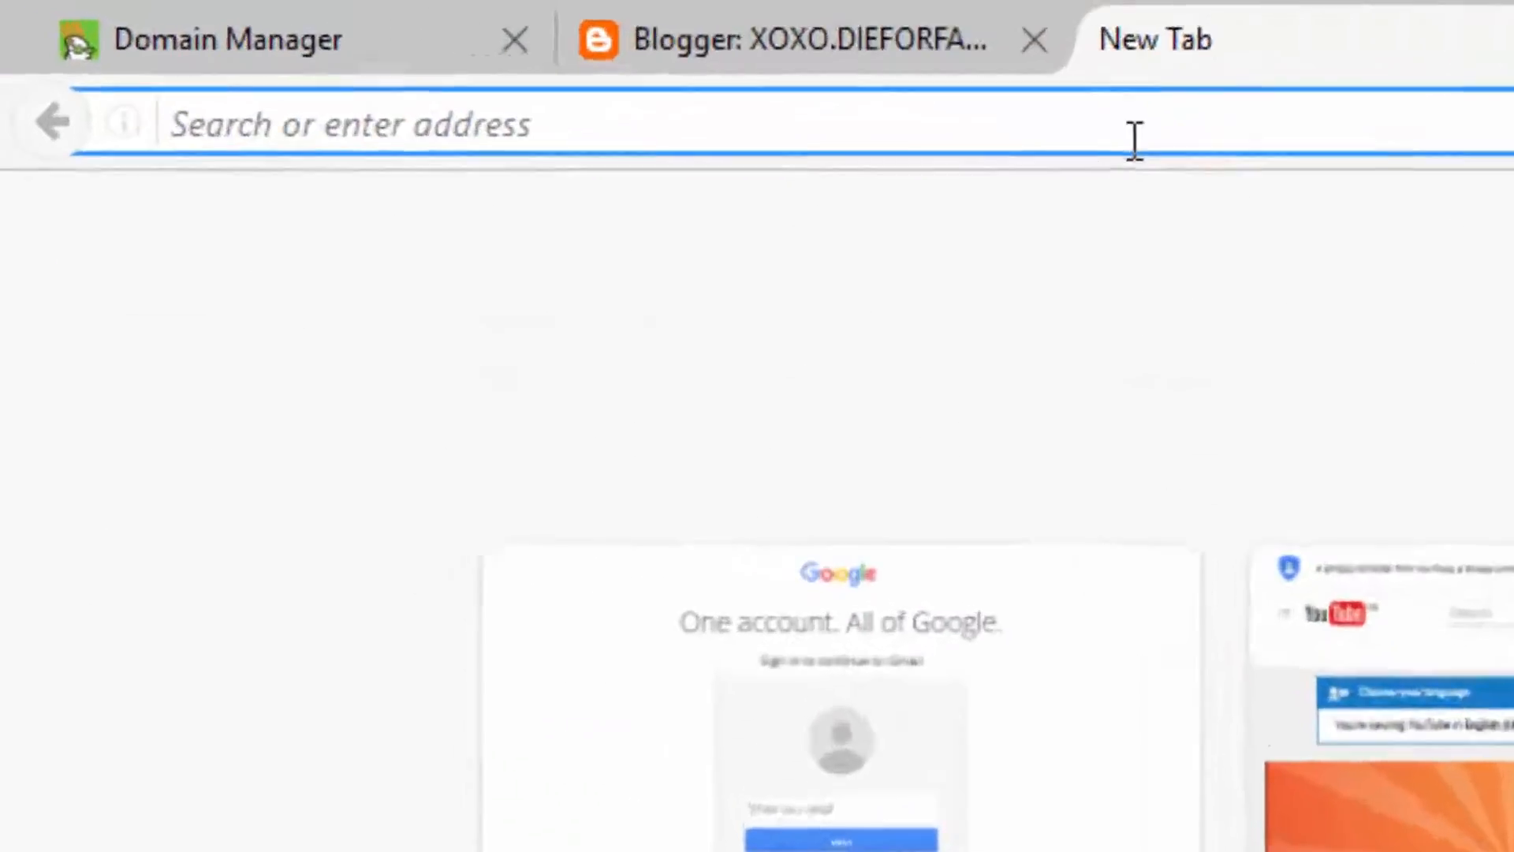
type("xoxodieforfashion.com/")
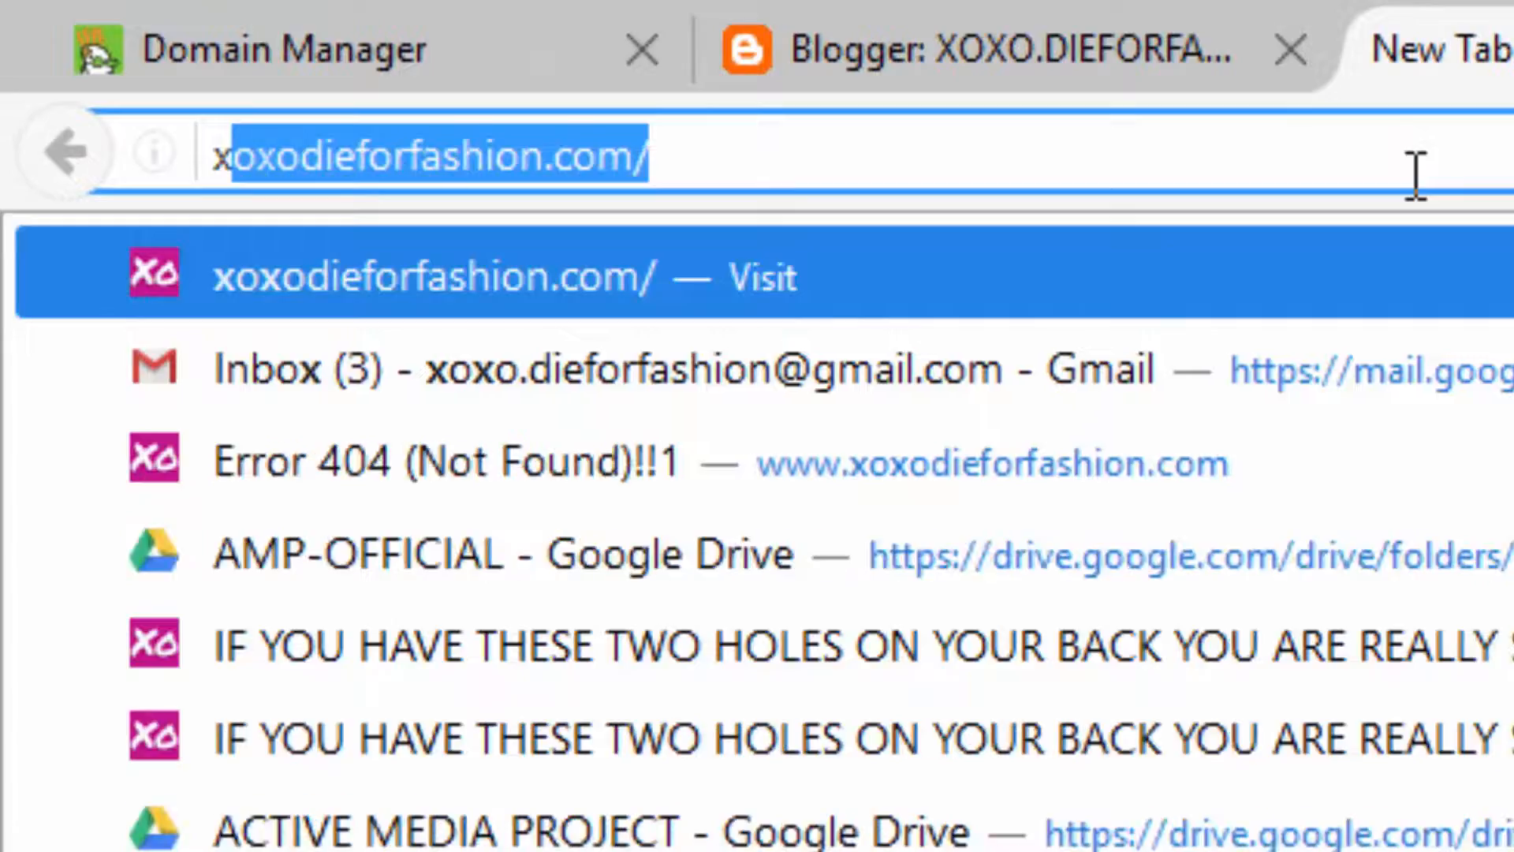
key("Return")
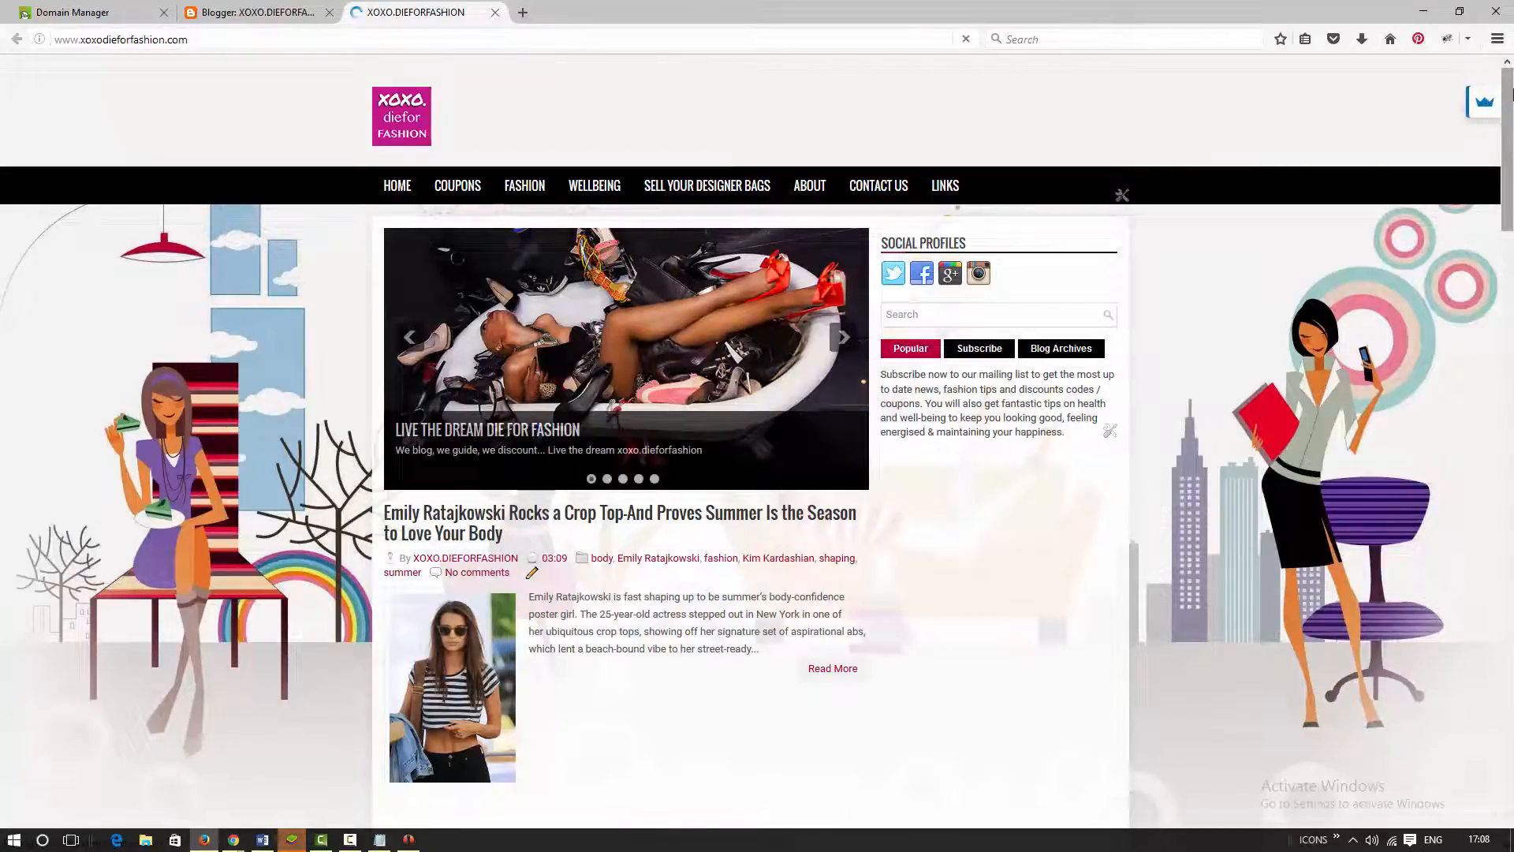
scroll(1511, 167, "down", 1)
scroll(1511, 189, "down", 20)
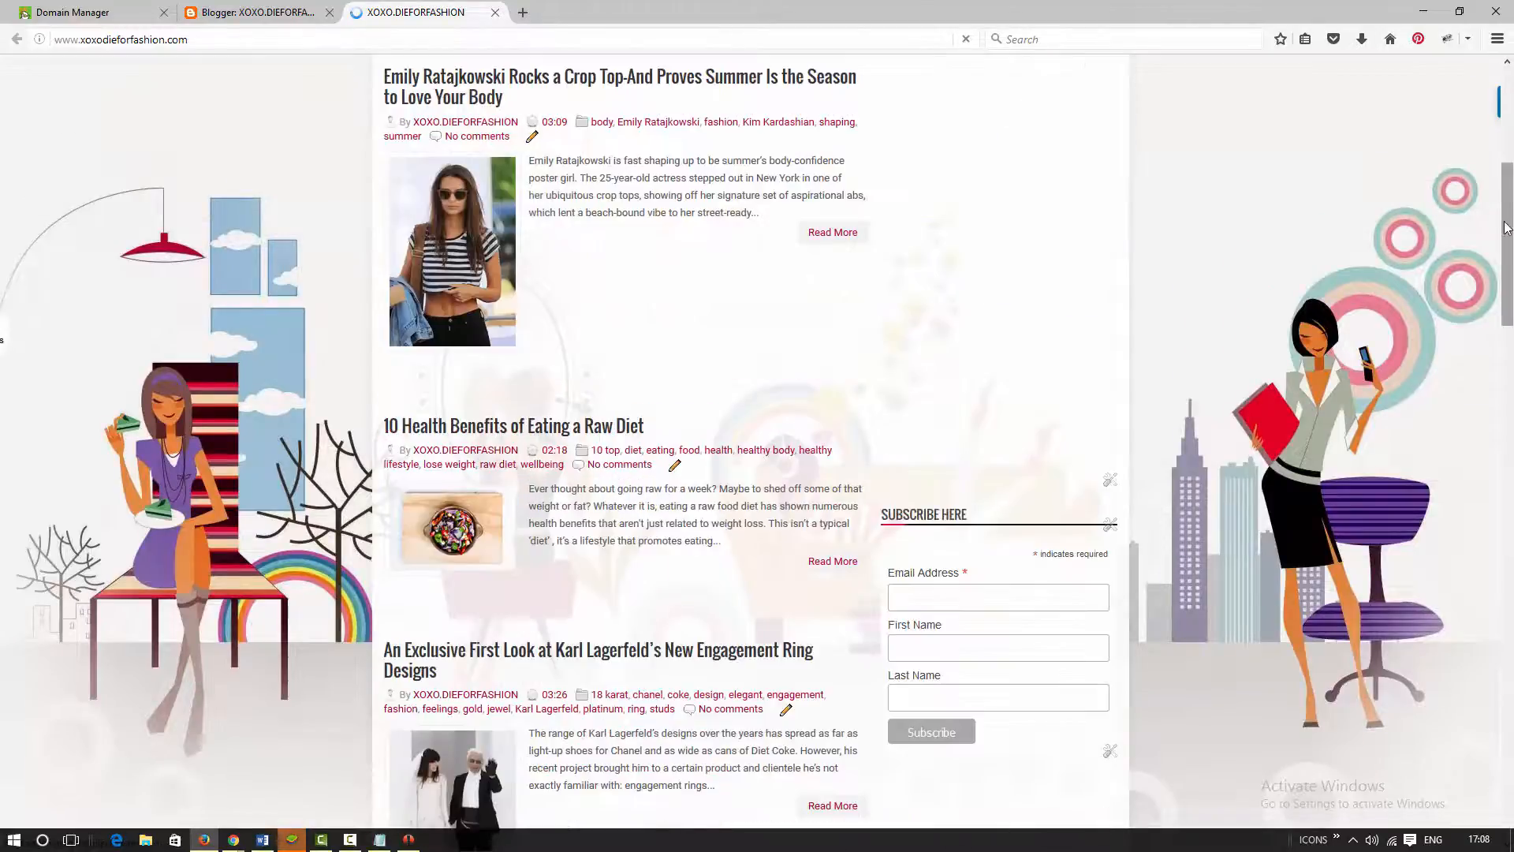
scroll(1511, 229, "up", 15)
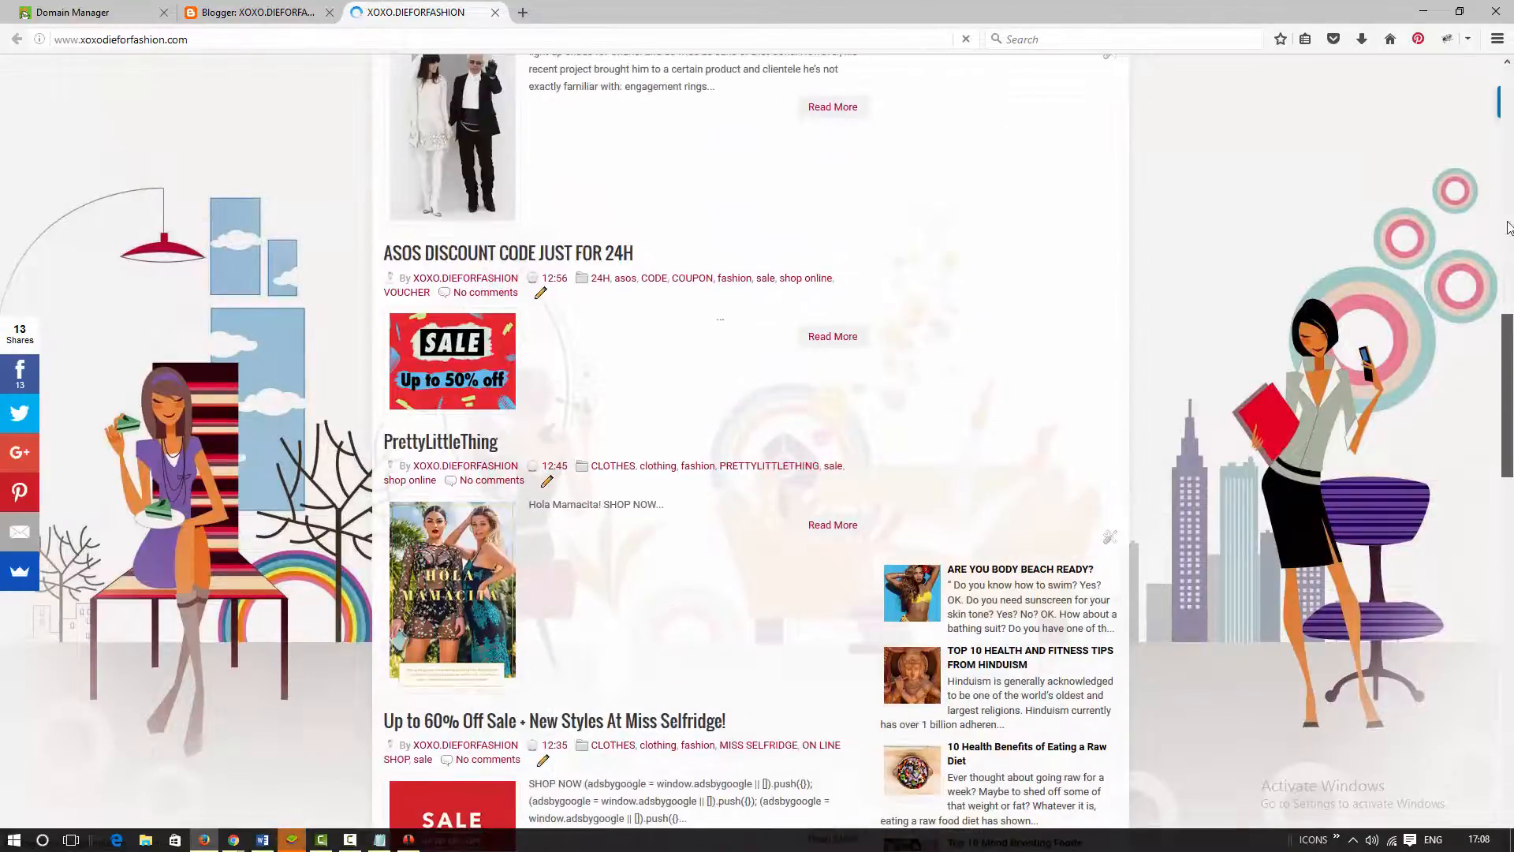
scroll(1502, 92, "up", 2)
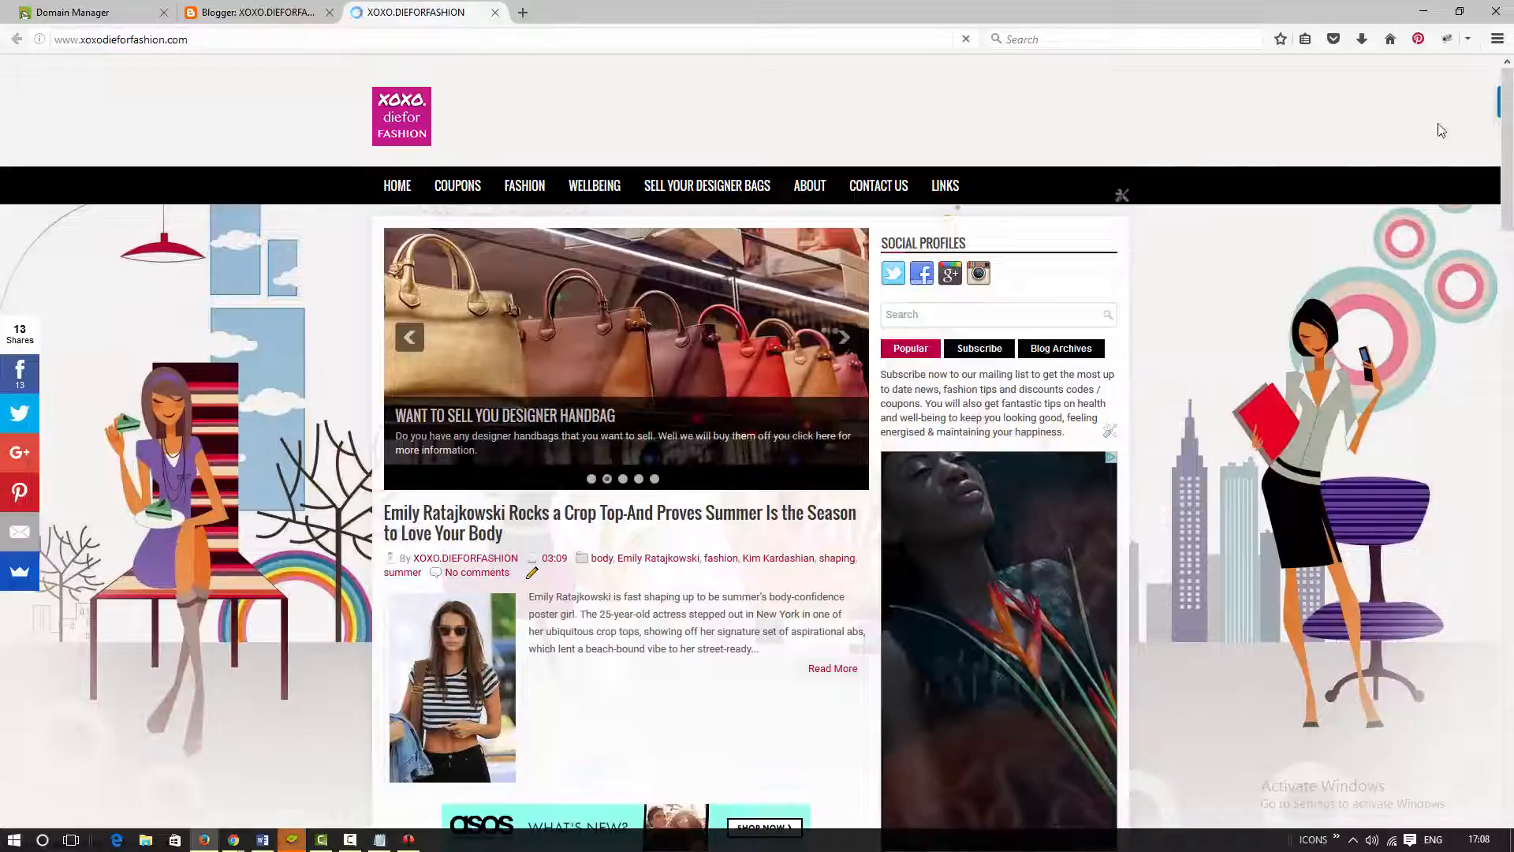